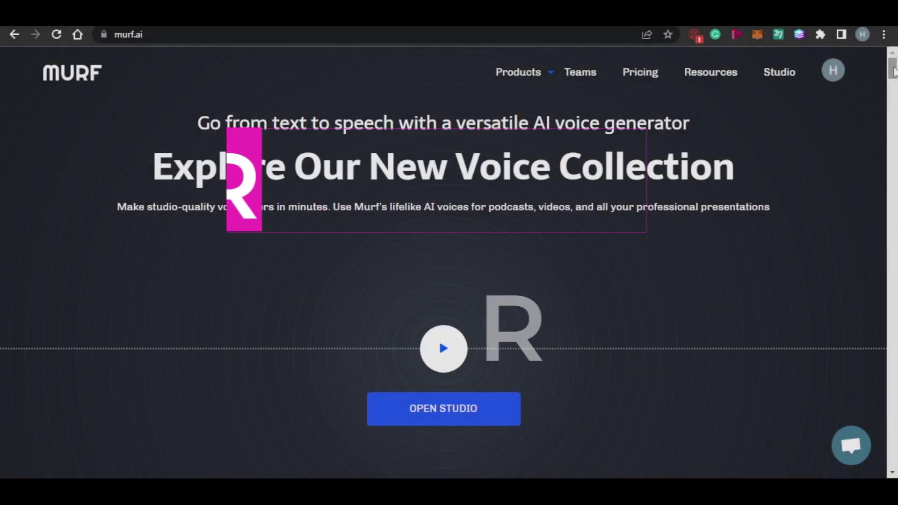
Look through the Murf homepage, examining the sample voiceover gallery and the studio feature sections
drag(893, 72, 893, 106)
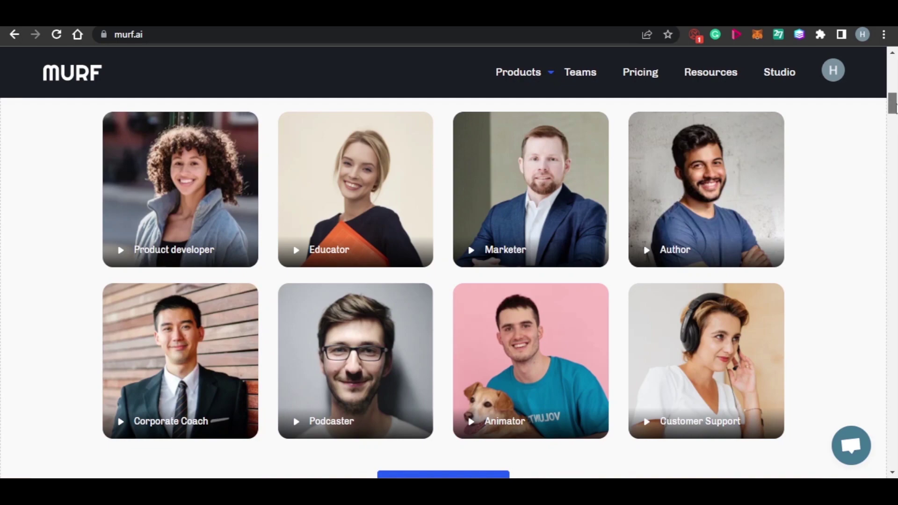
drag(893, 104, 893, 88)
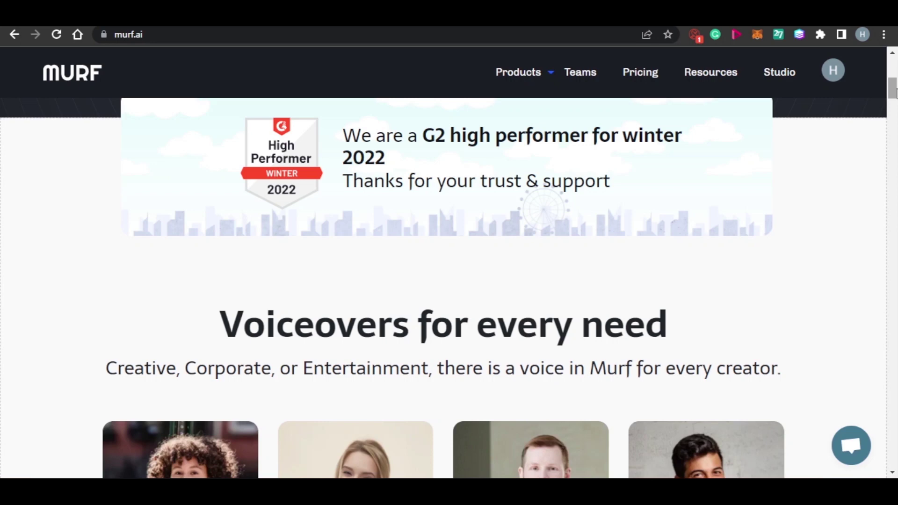
drag(893, 93, 894, 113)
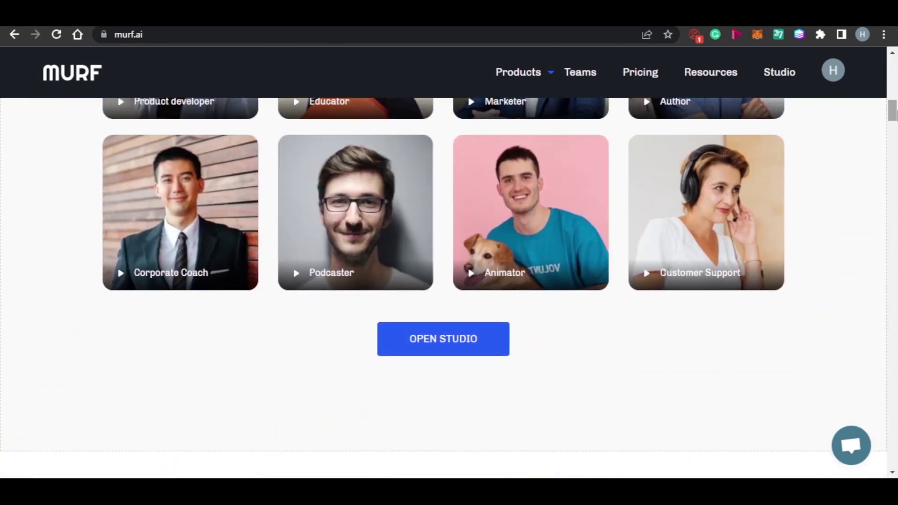
drag(894, 113, 894, 137)
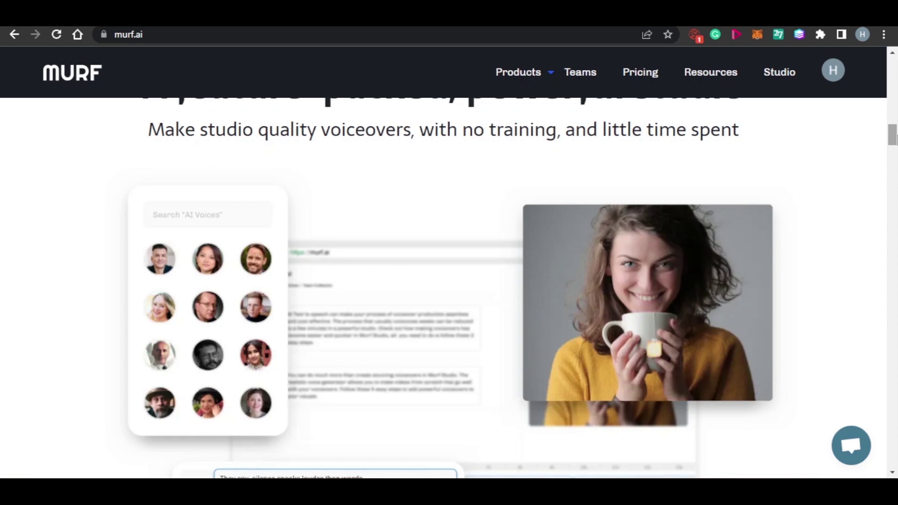
scroll(173, 209, up, 10)
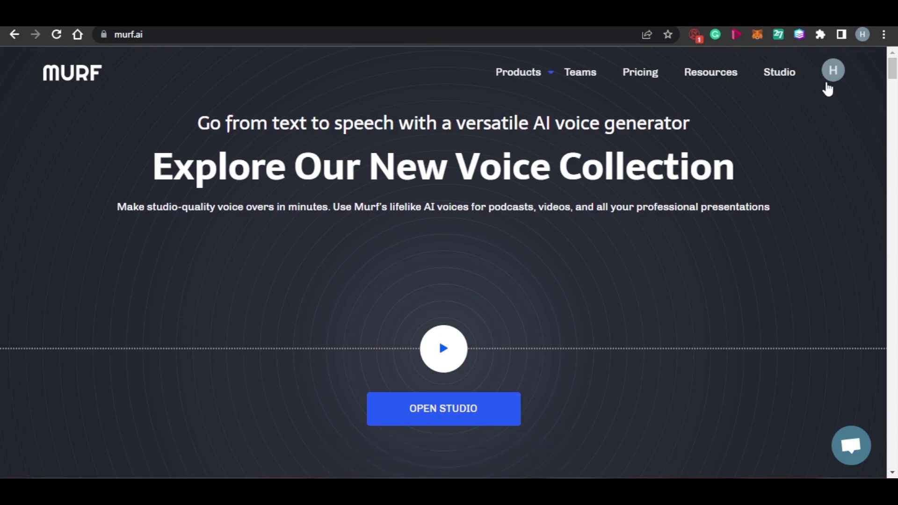
drag(893, 71, 895, 97)
drag(893, 72, 894, 122)
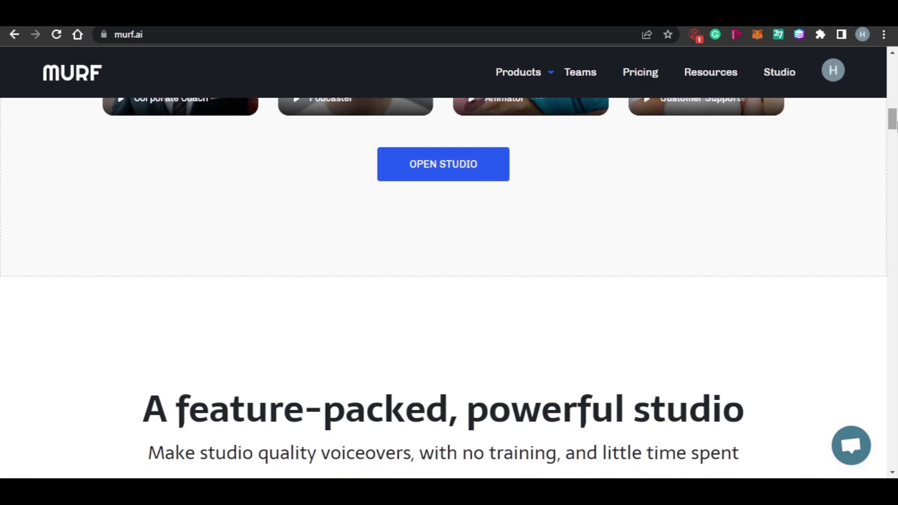
drag(894, 121, 893, 157)
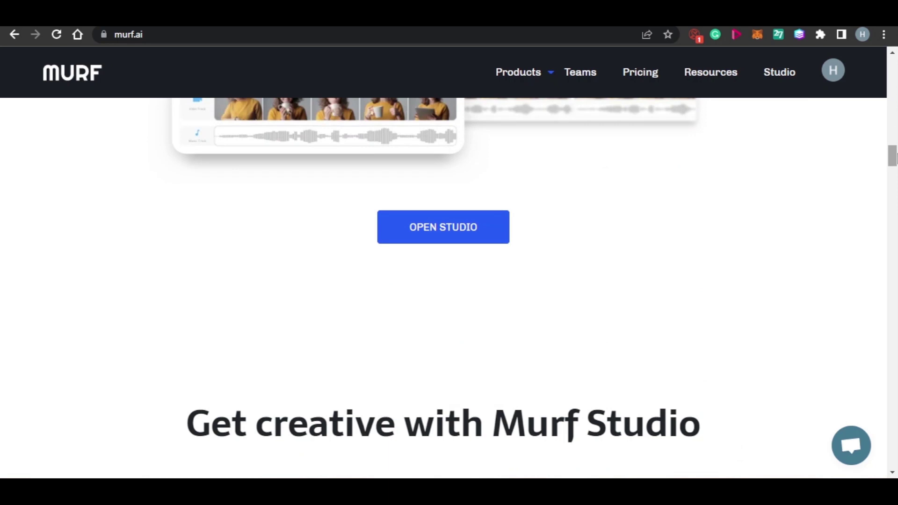
drag(895, 159, 895, 159)
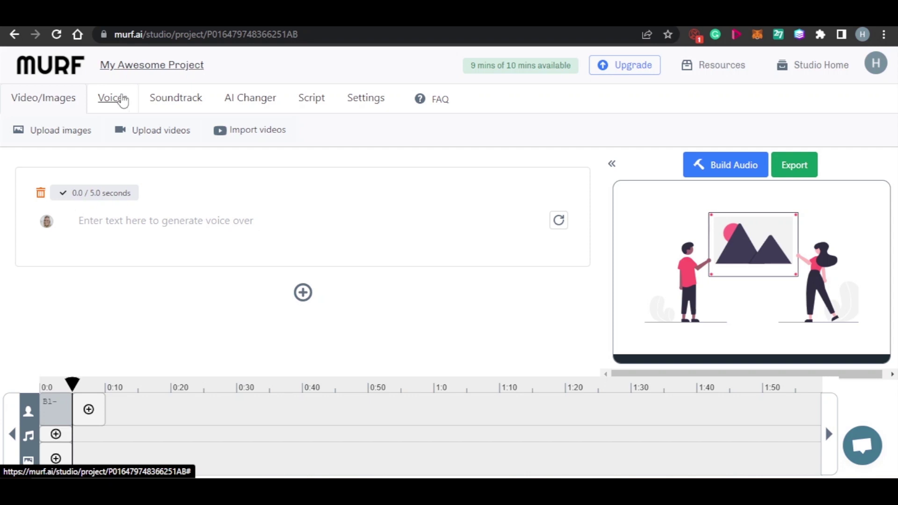
Review the project's Voices, Soundtrack, AI Changer, Script and Settings options in the studio
click(122, 100)
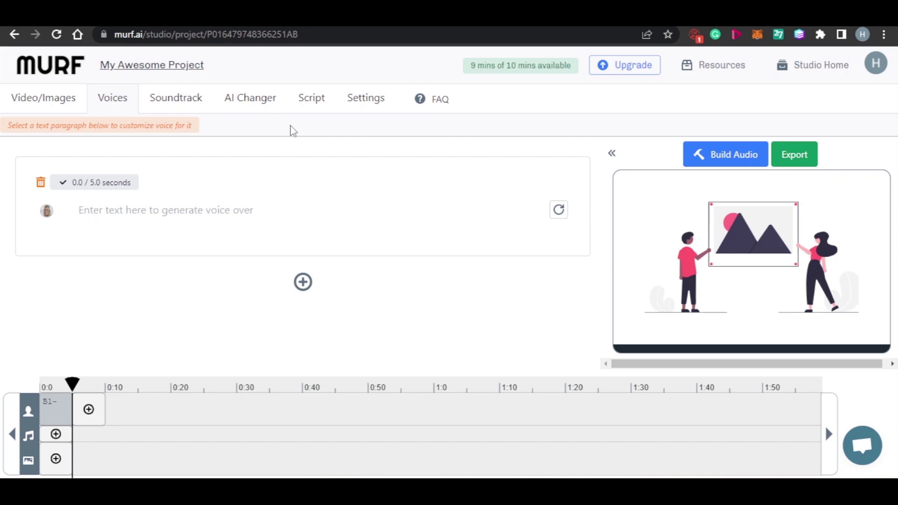
click(180, 101)
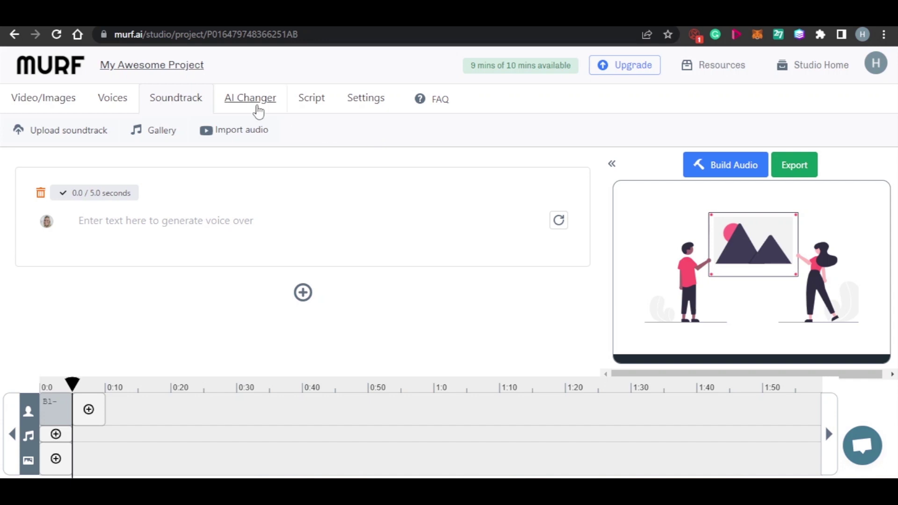
click(256, 106)
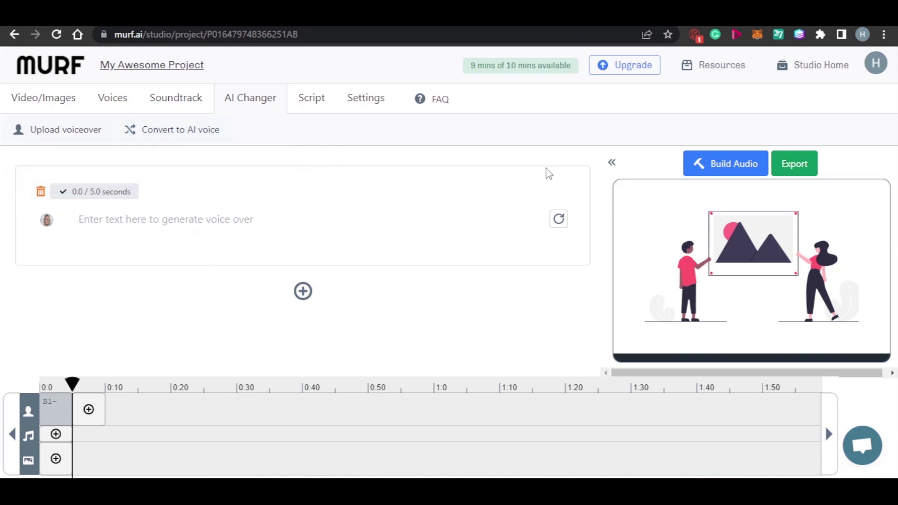
click(311, 115)
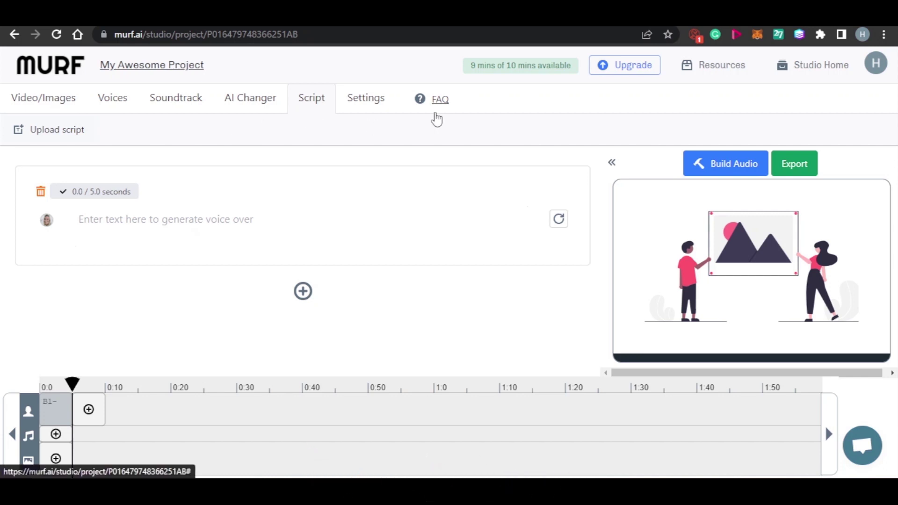
click(371, 104)
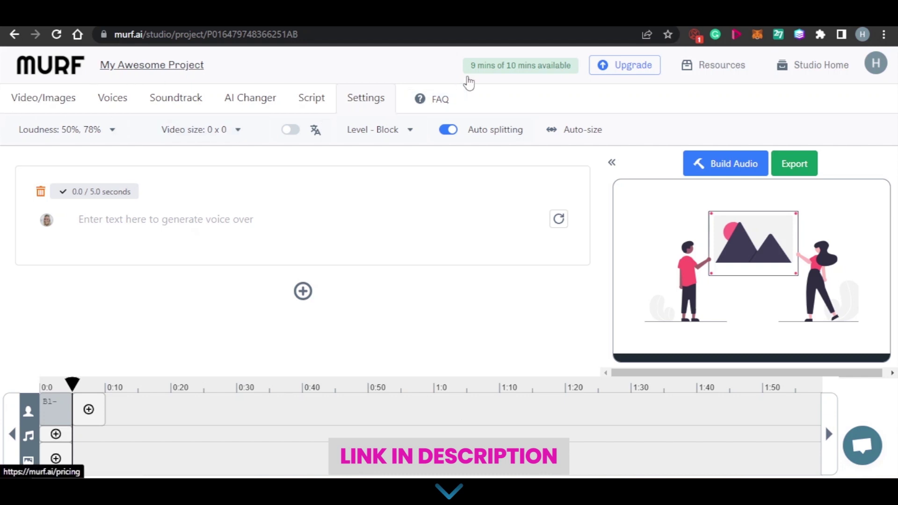
Return to the Murf homepage and look over the "Voiceovers for every need" voice samples
click(463, 14)
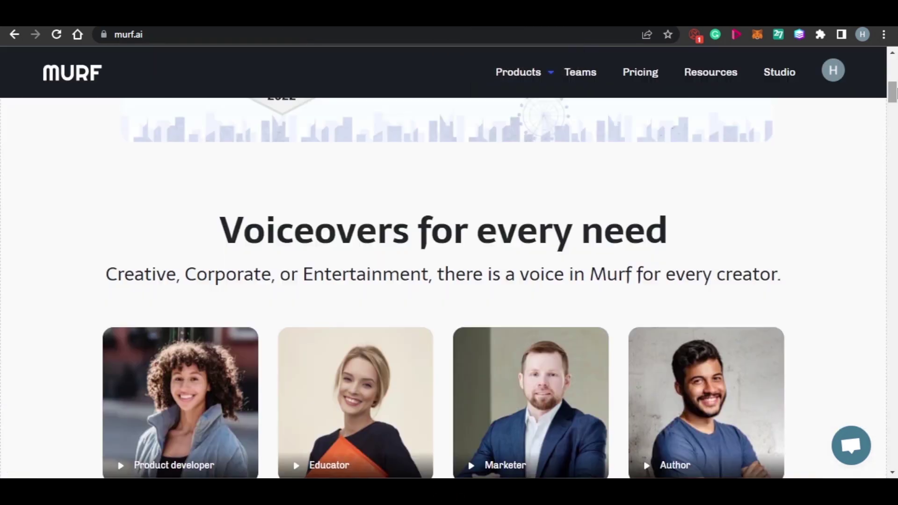
scroll(449, 280, down, 5)
scroll(449, 280, down, 1)
scroll(449, 281, up, 2)
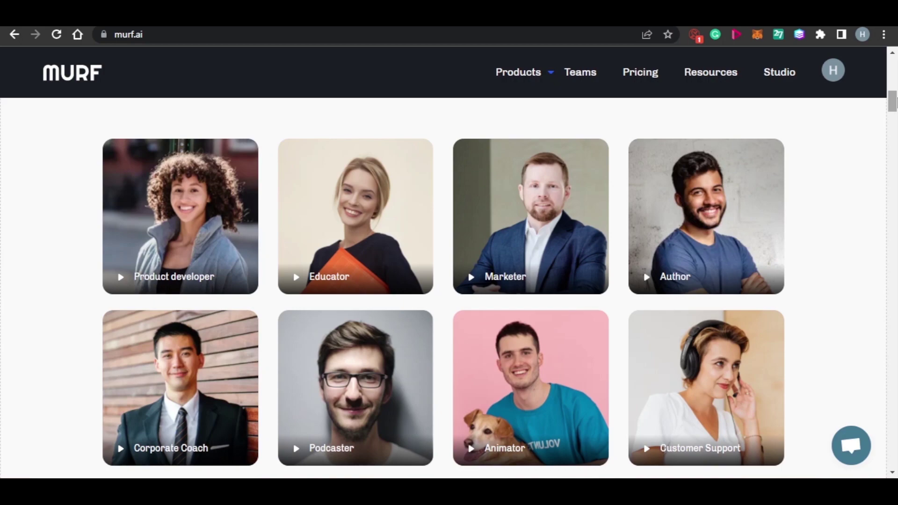
drag(894, 102, 895, 81)
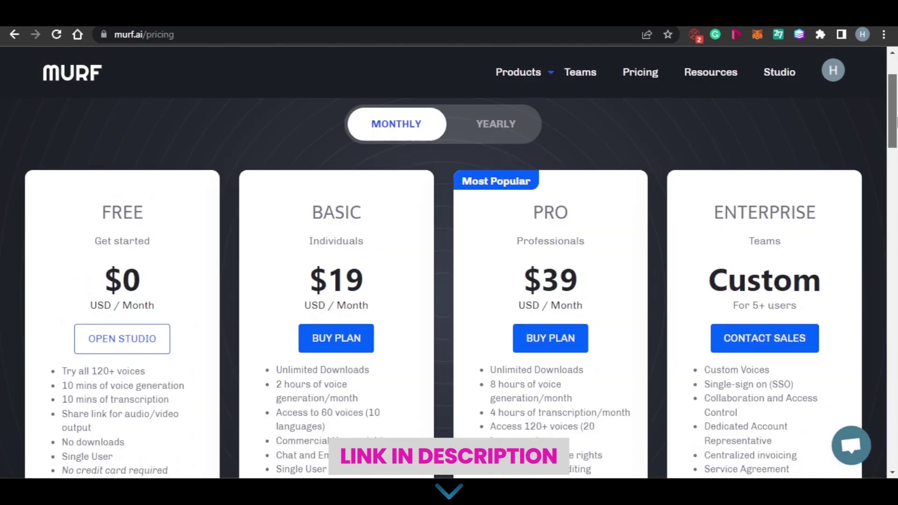
Examine the monthly prices and included features of the Basic and Pro plans on the pricing page
drag(895, 131, 895, 133)
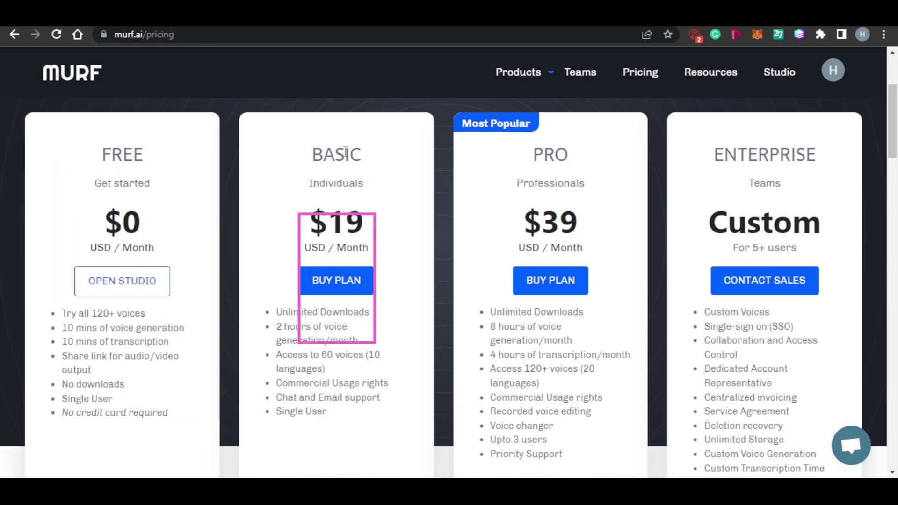
drag(310, 224, 370, 235)
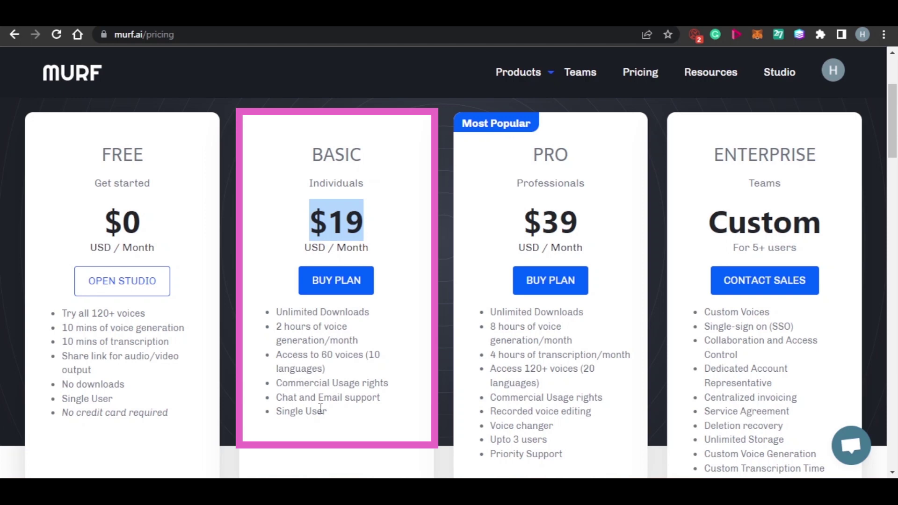
click(382, 193)
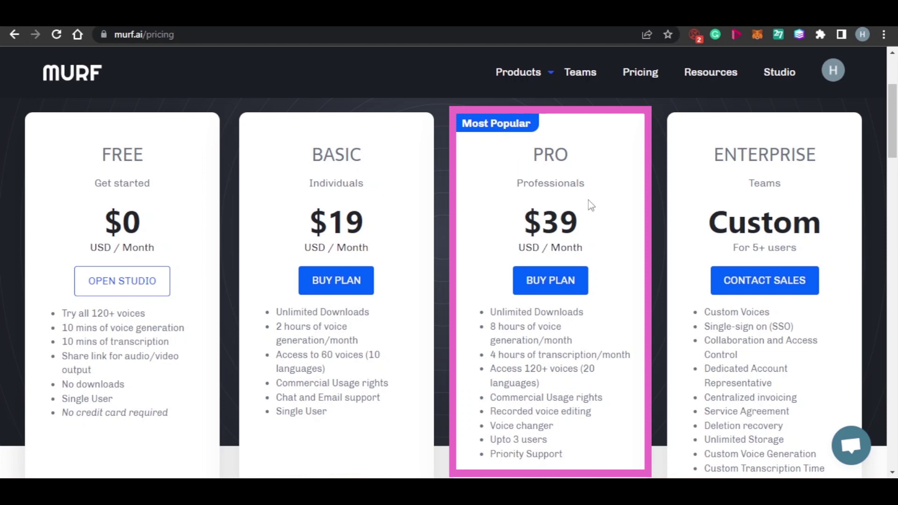
drag(523, 229, 584, 234)
click(600, 260)
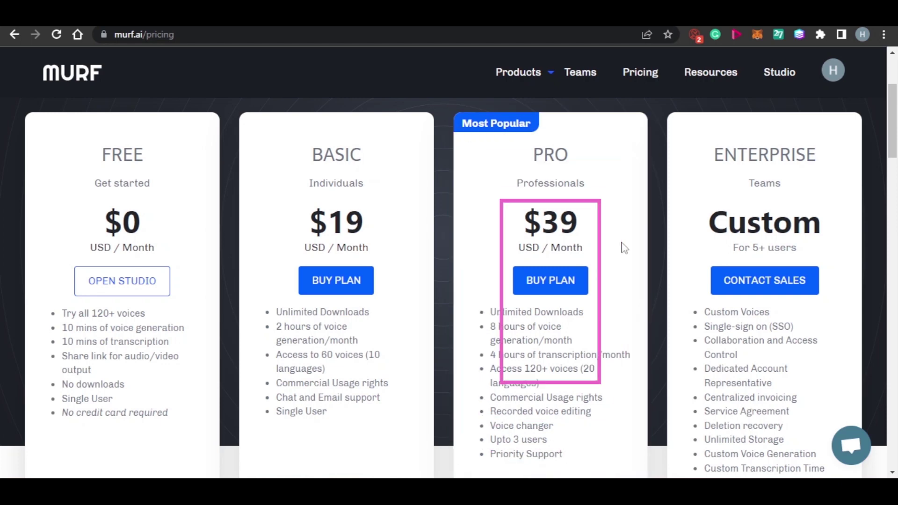
Check the Pro plan's monthly price again and read the Enterprise plan's feature list
scroll(894, 125, down, 1)
scroll(894, 125, up, 1)
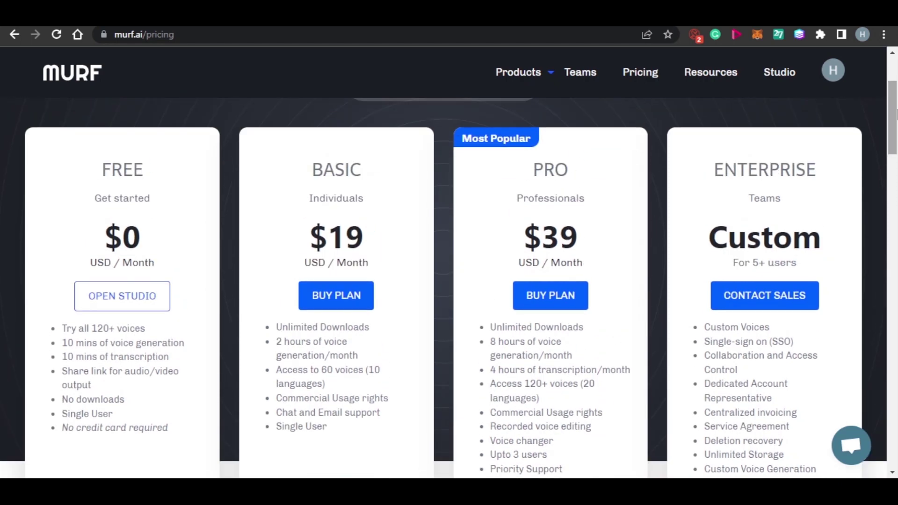
drag(528, 226, 583, 233)
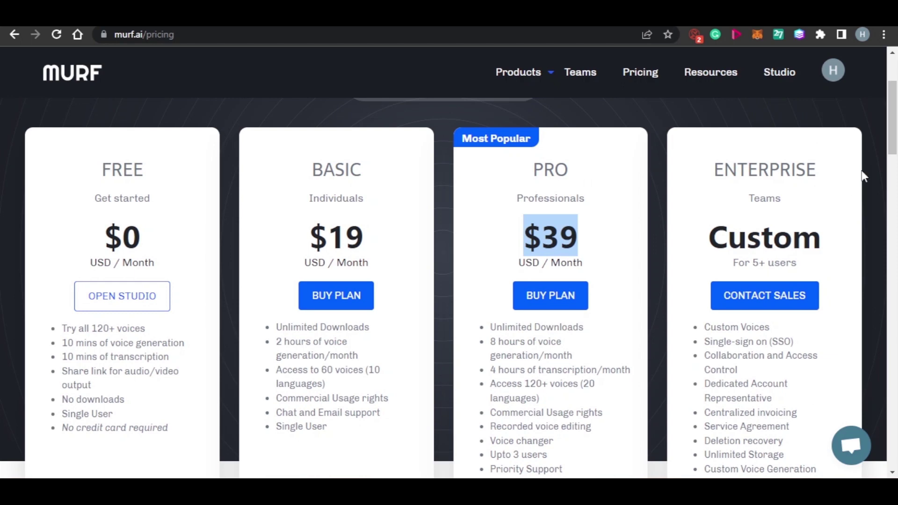
scroll(860, 176, down, 1)
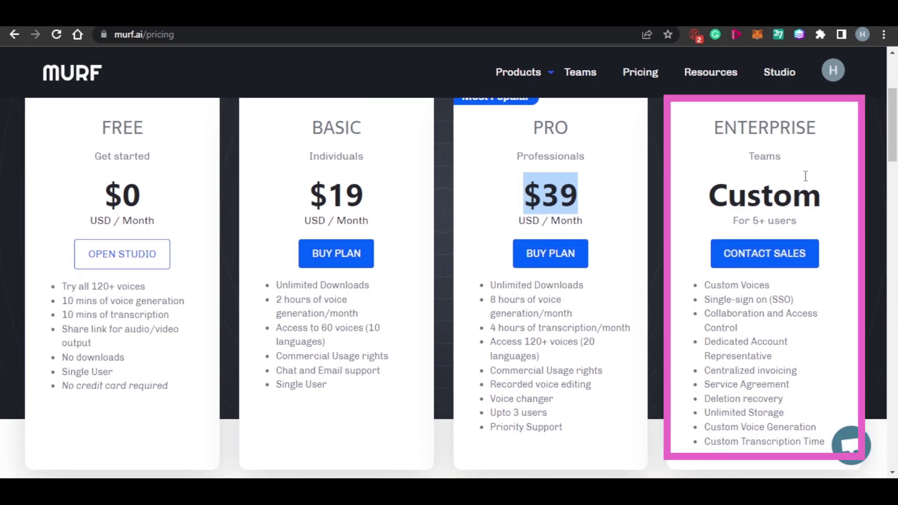
scroll(895, 171, down, 1)
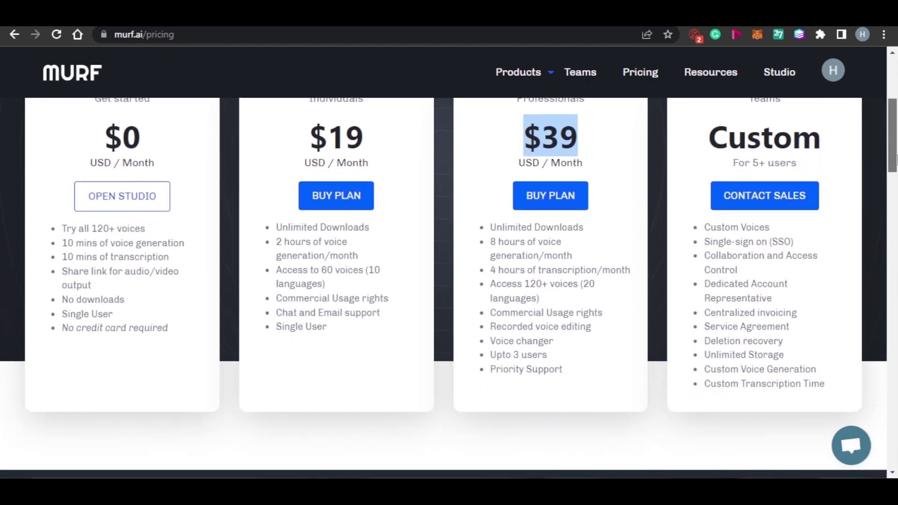
drag(895, 159, 895, 124)
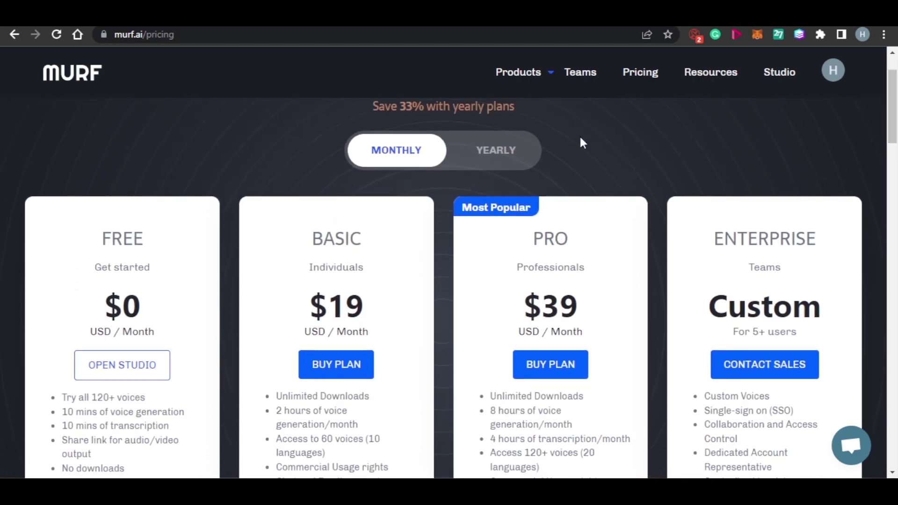
Switch the pricing plans to yearly billing and examine the features included in each plan
click(516, 159)
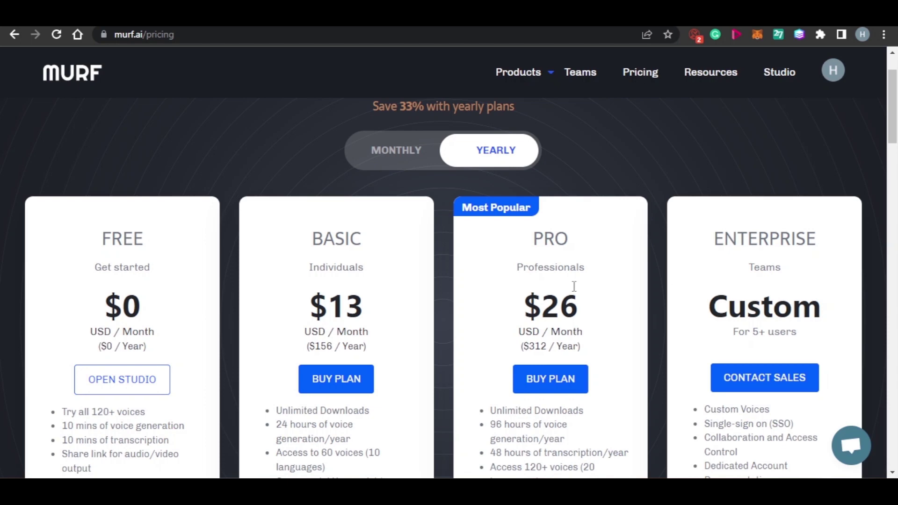
drag(896, 98, 896, 120)
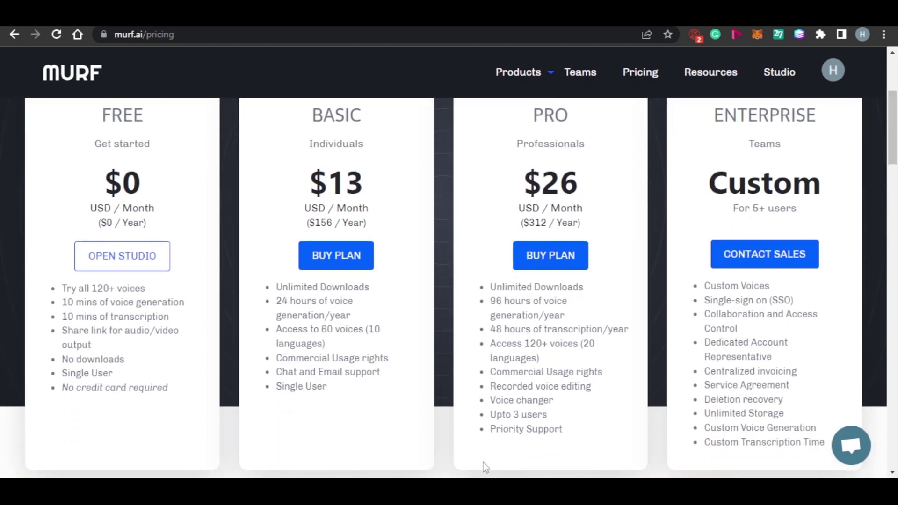
mouse_move(896, 142)
mouse_down()
mouse_move(895, 127)
mouse_move(896, 151)
mouse_move(895, 143)
mouse_up()
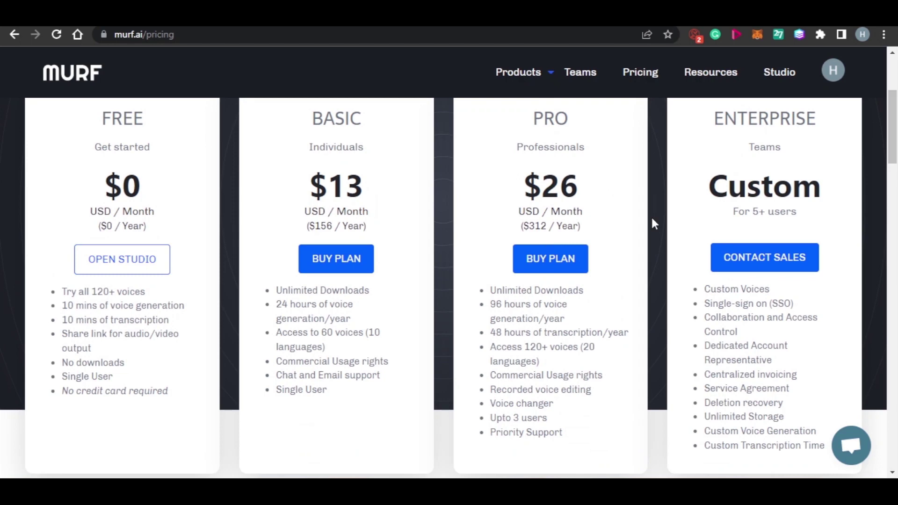
drag(894, 131, 895, 120)
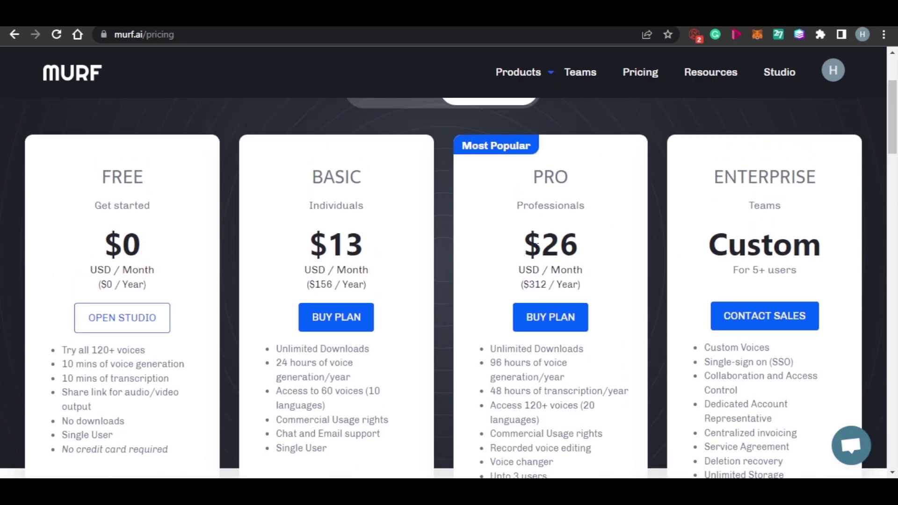
Check the Pro plan's price under yearly billing and review all the plan cards once more
drag(519, 252, 588, 255)
click(615, 260)
scroll(824, 106, up, 3)
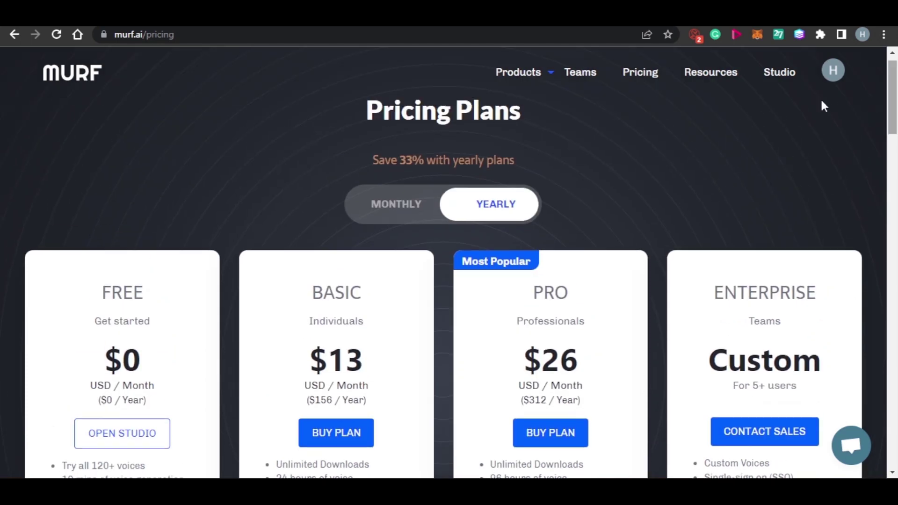
scroll(501, 159, down, 5)
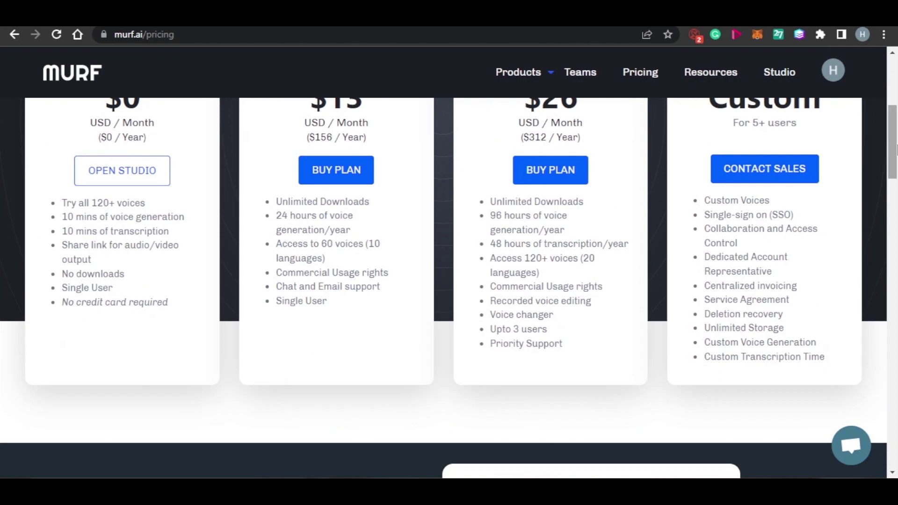
scroll(699, 189, up, 2)
mouse_move(894, 108)
mouse_down()
mouse_move(894, 196)
mouse_move(894, 99)
mouse_move(895, 109)
mouse_up()
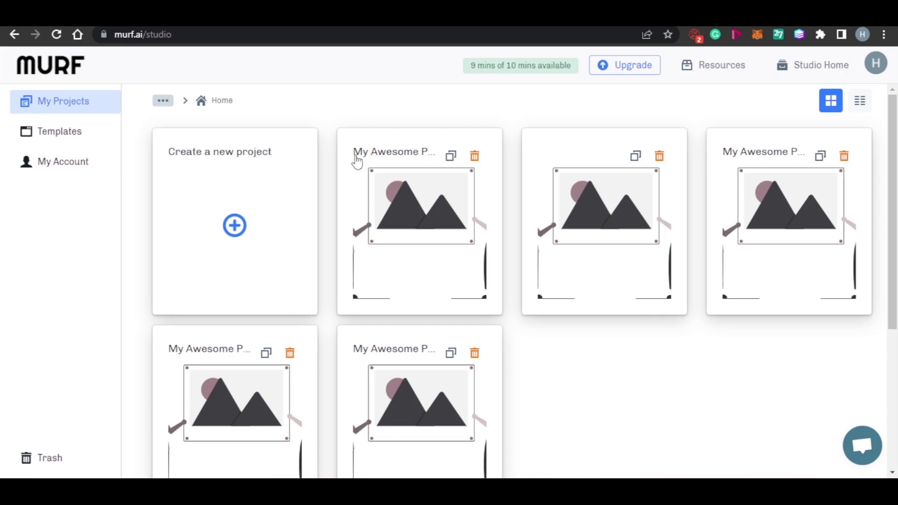
Look over the saved studio projects and browse the template gallery from product promos to podcast intros
scroll(896, 182, down, 2)
scroll(897, 182, up, 2)
click(82, 137)
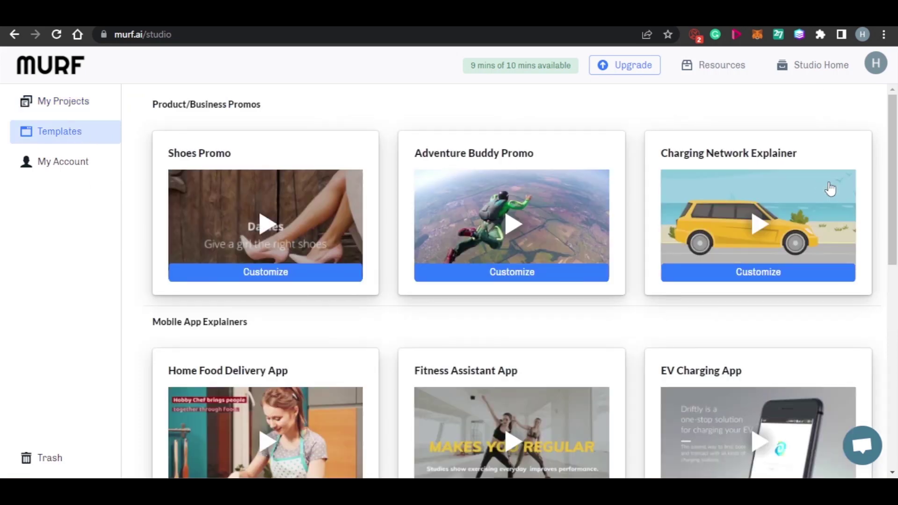
drag(896, 147, 896, 369)
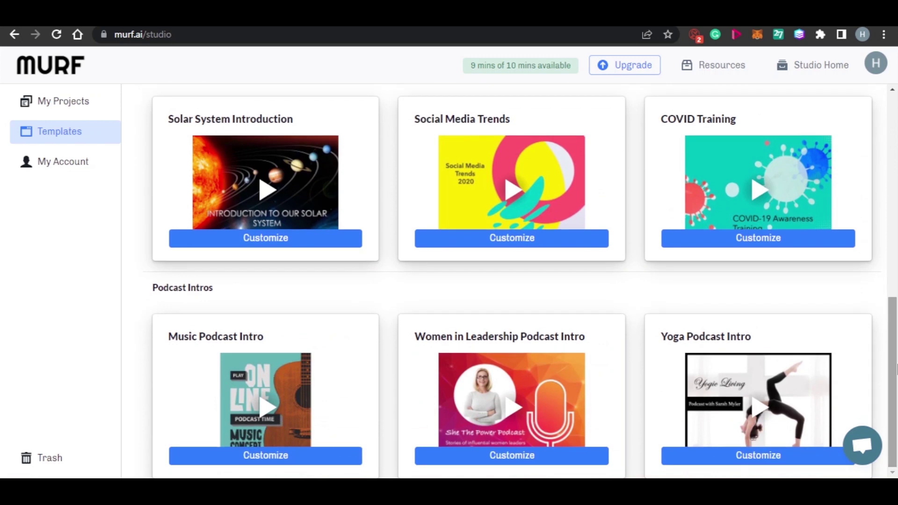
drag(896, 370, 896, 285)
drag(896, 220, 896, 101)
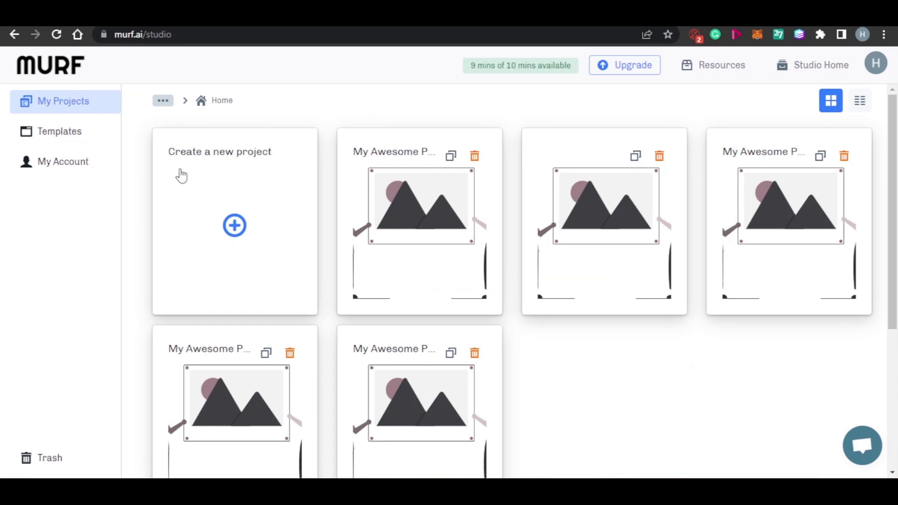
Create a new project named My Awesome Project, leaving the image or video upload for another time
click(235, 225)
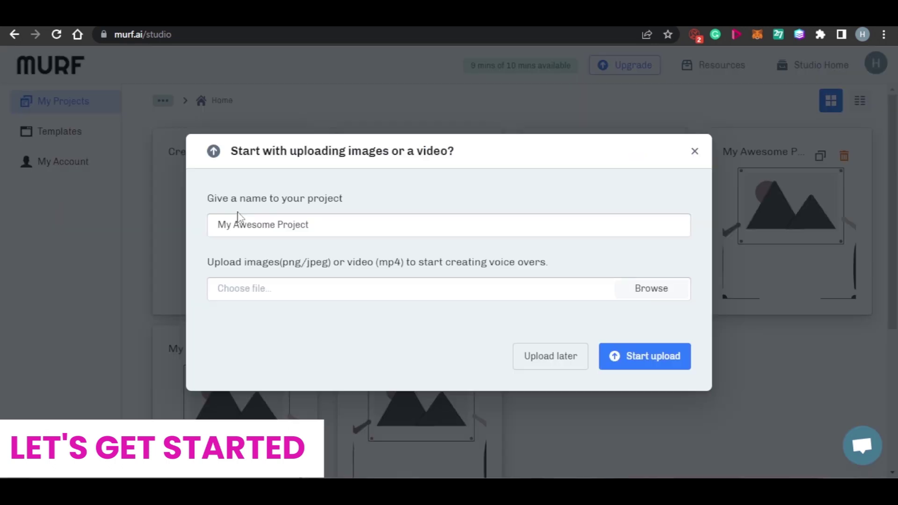
click(560, 358)
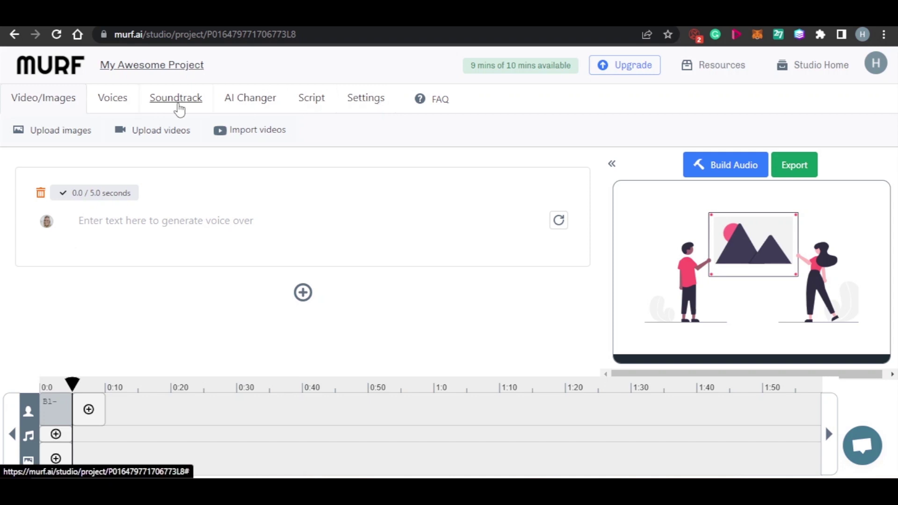
Enter "This is an apple" as the voiceover text in the first text block
mouse_move(112, 196)
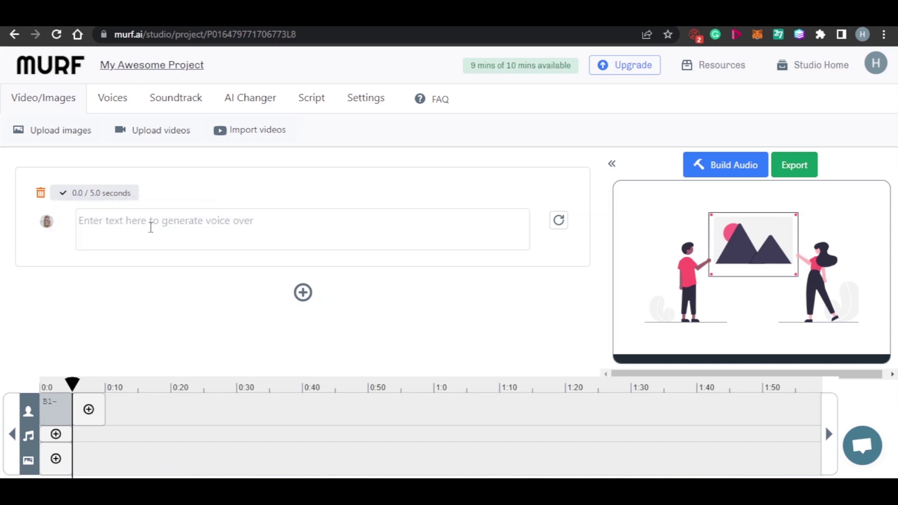
click(147, 228)
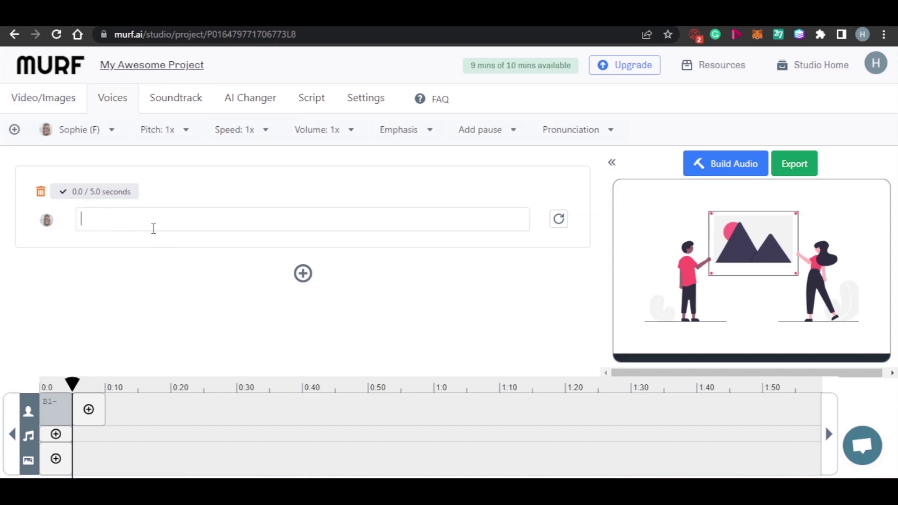
click(124, 226)
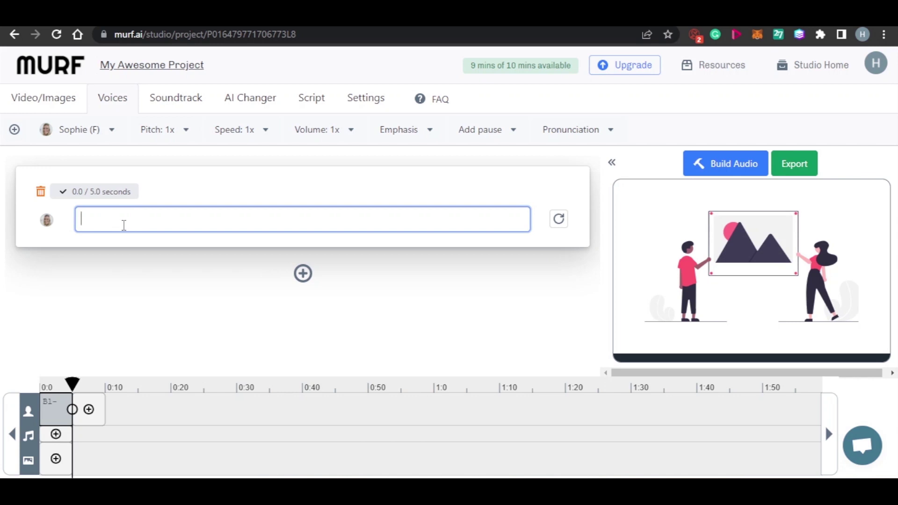
text(This is an apple)
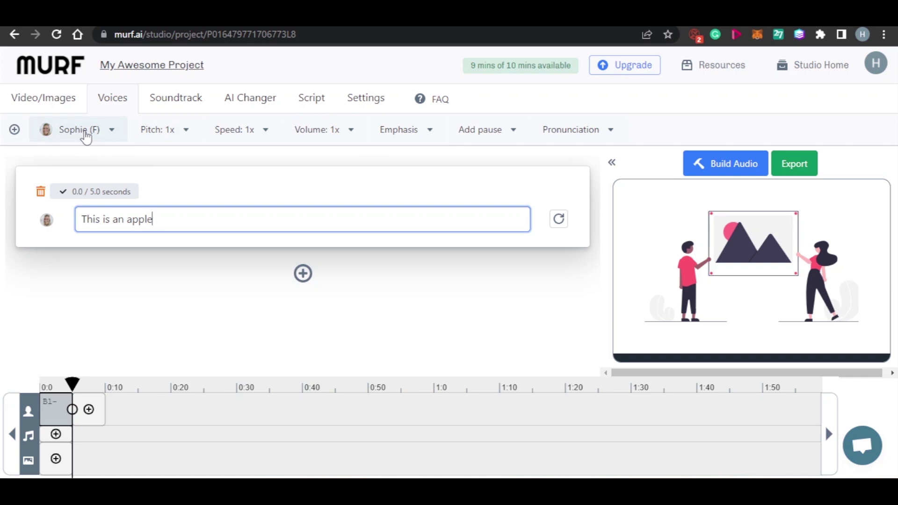
Examine the pitch, speed, volume, emphasis, pause and pronunciation options for the text block without changing any of them
click(186, 131)
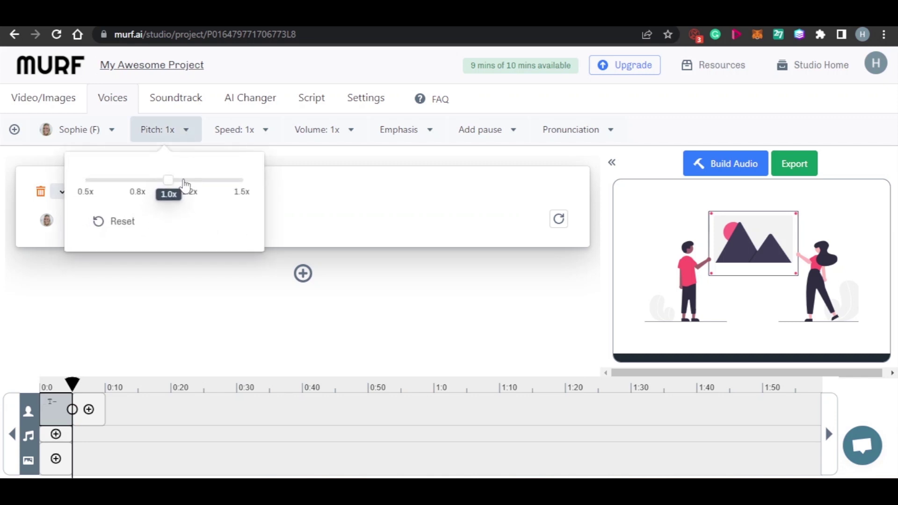
click(253, 131)
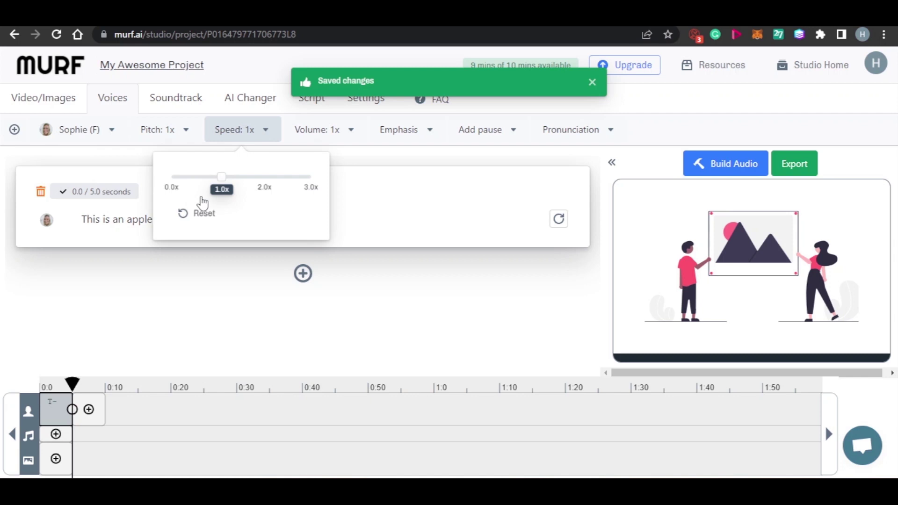
click(317, 139)
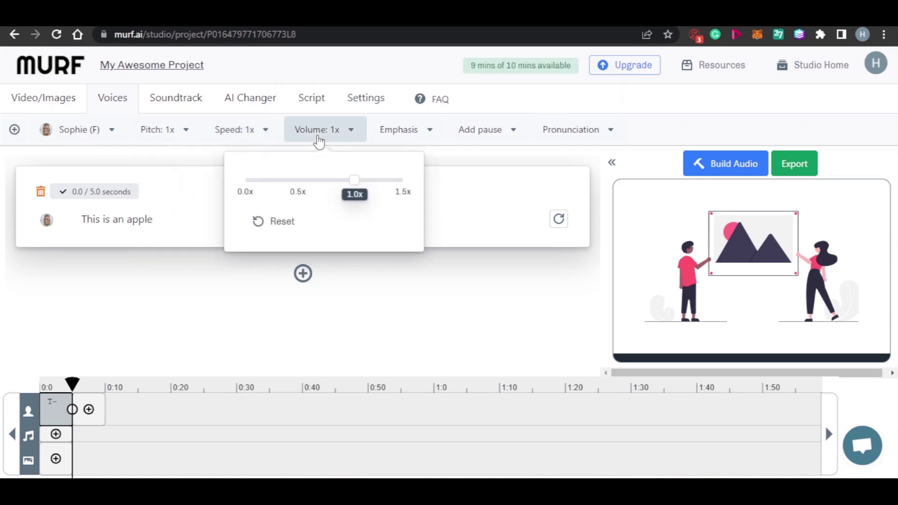
click(425, 139)
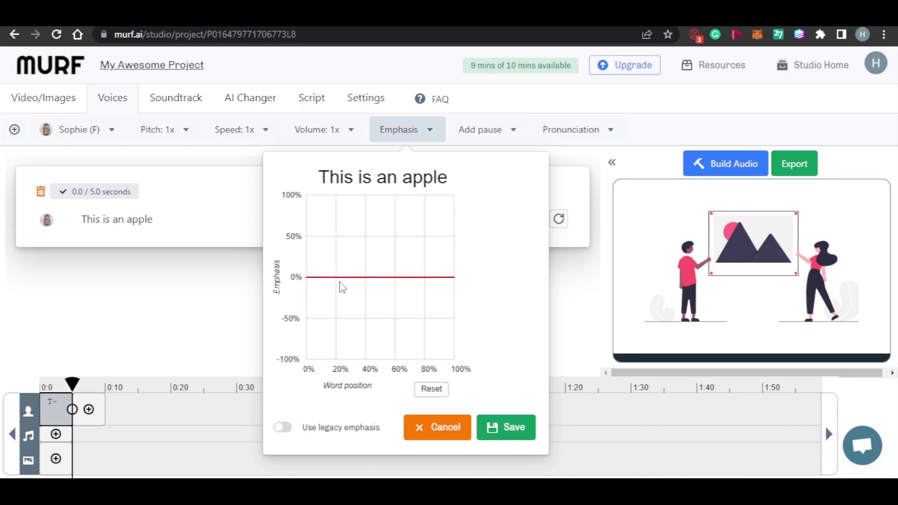
click(492, 145)
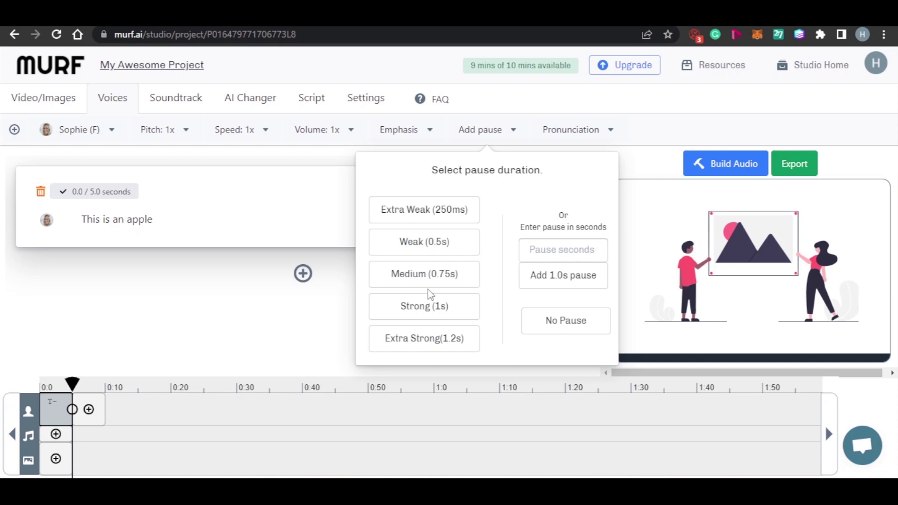
click(567, 128)
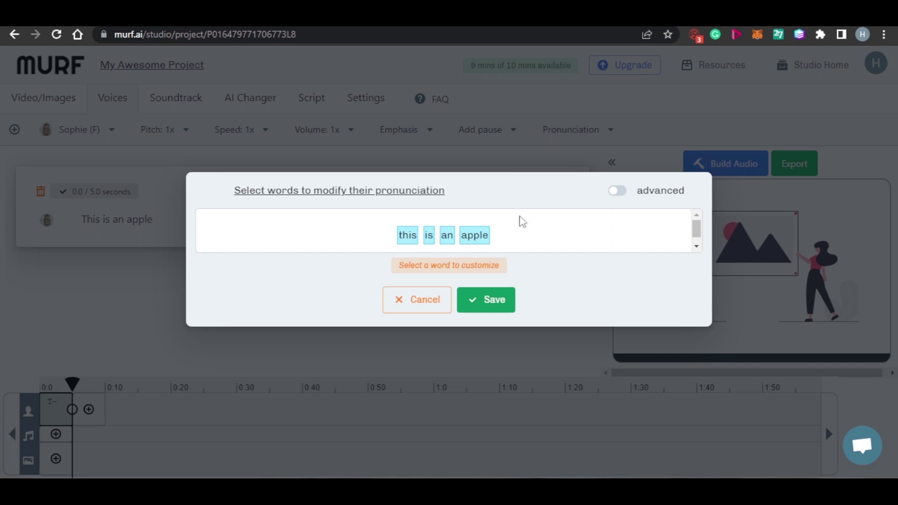
click(411, 299)
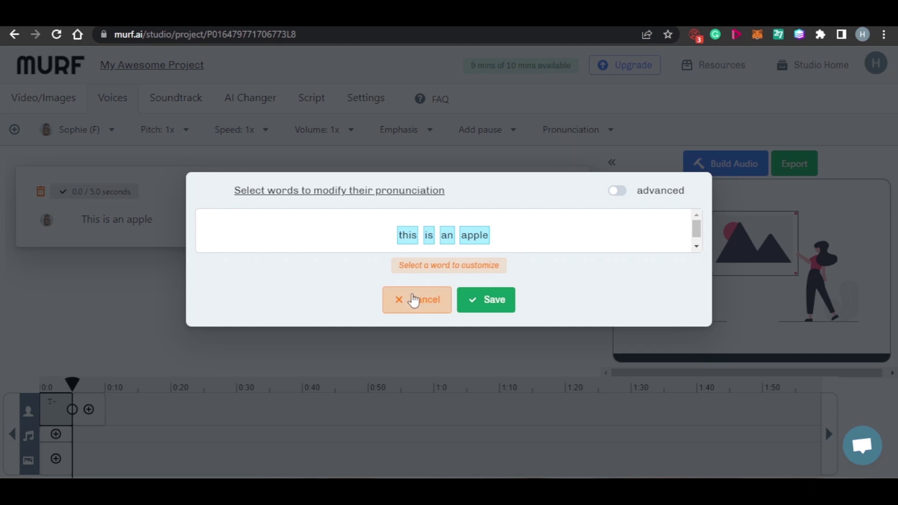
click(388, 124)
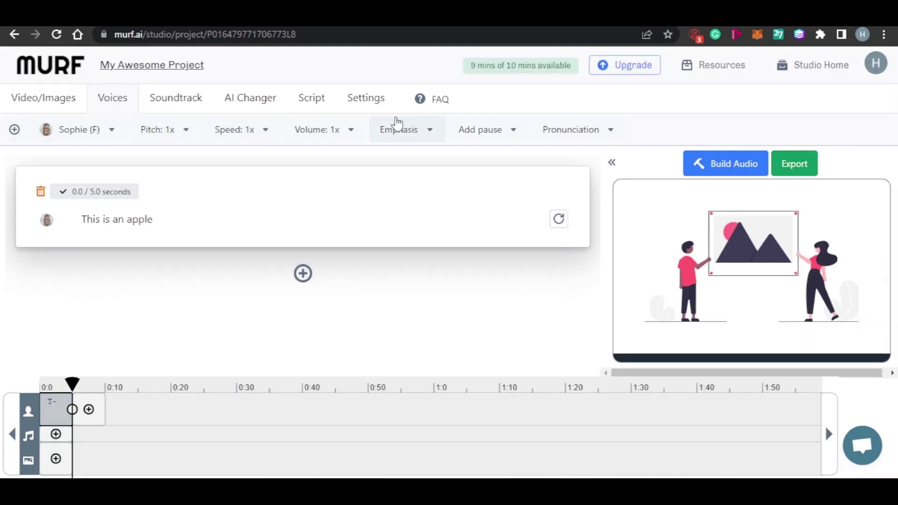
Add two more empty text blocks below the first one
click(304, 274)
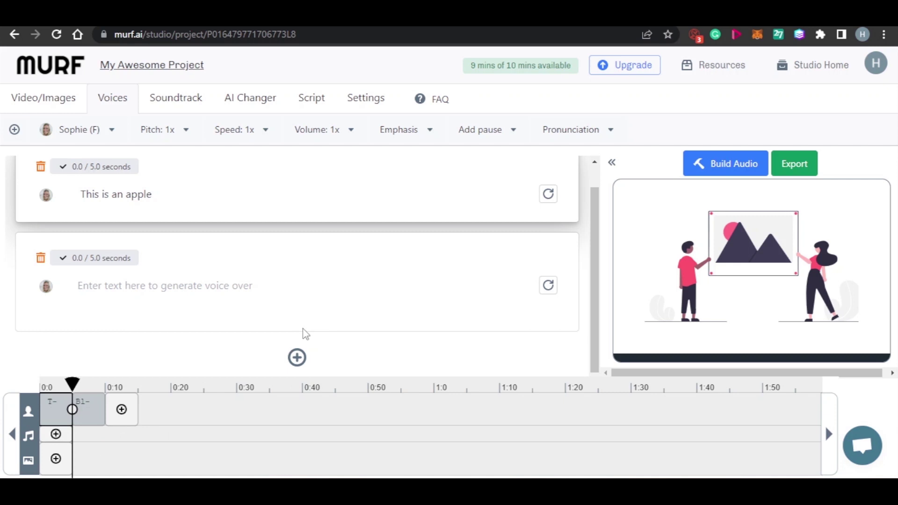
click(297, 358)
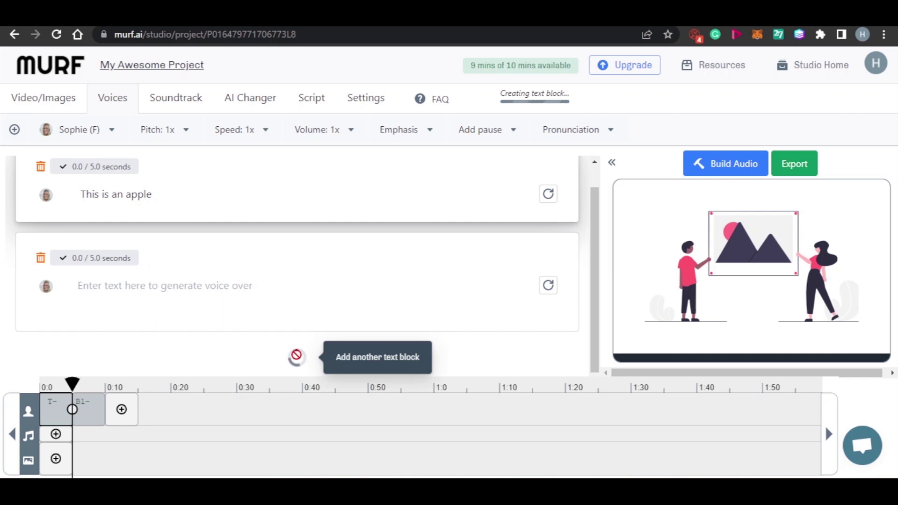
scroll(596, 254, up, 3)
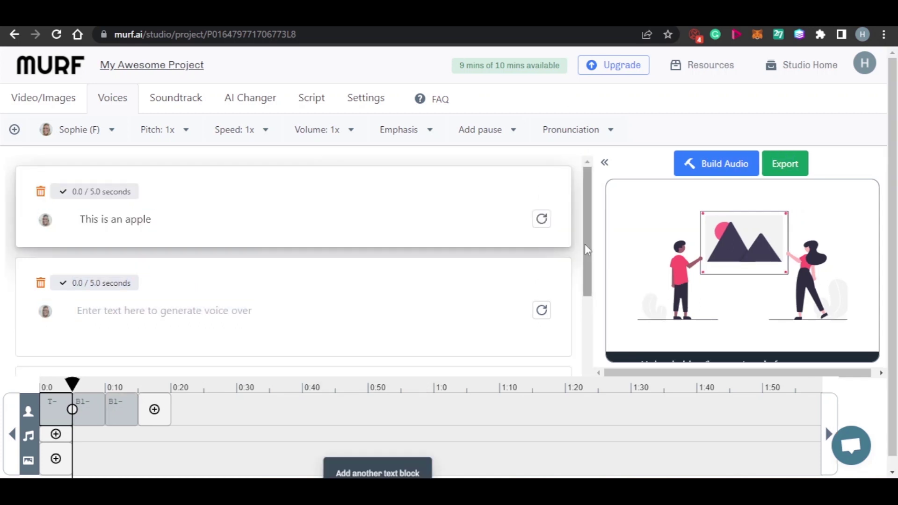
scroll(583, 241, down, 1)
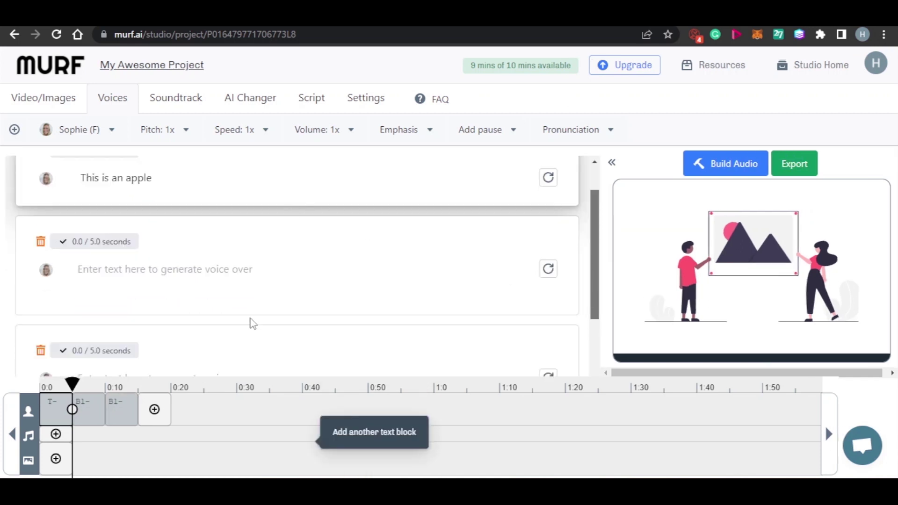
scroll(187, 428, down, 1)
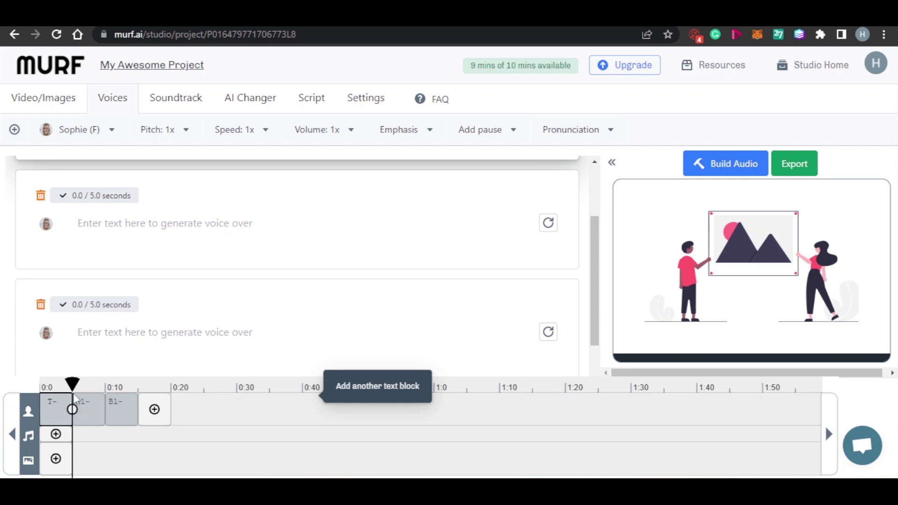
Return the timeline playhead to the start and look over the three text blocks
key(space)
drag(594, 336, 591, 255)
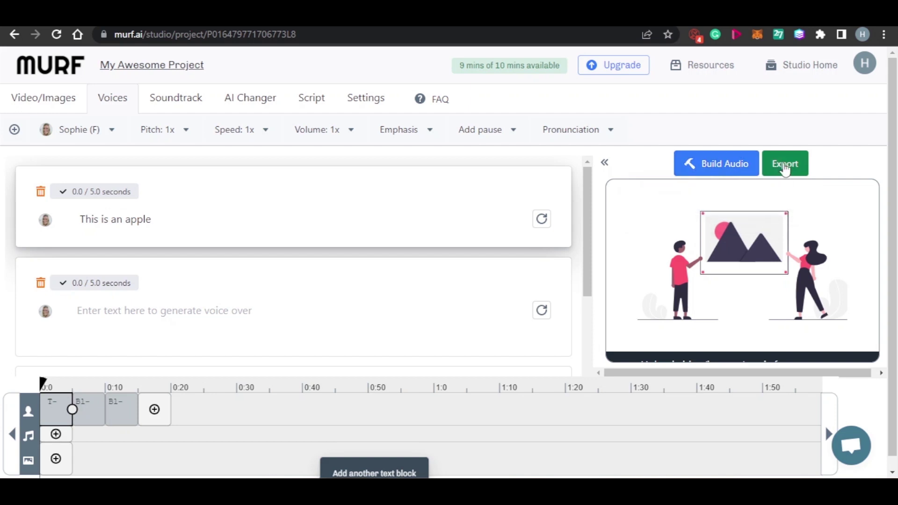
drag(590, 206, 590, 270)
scroll(601, 276, down, 1)
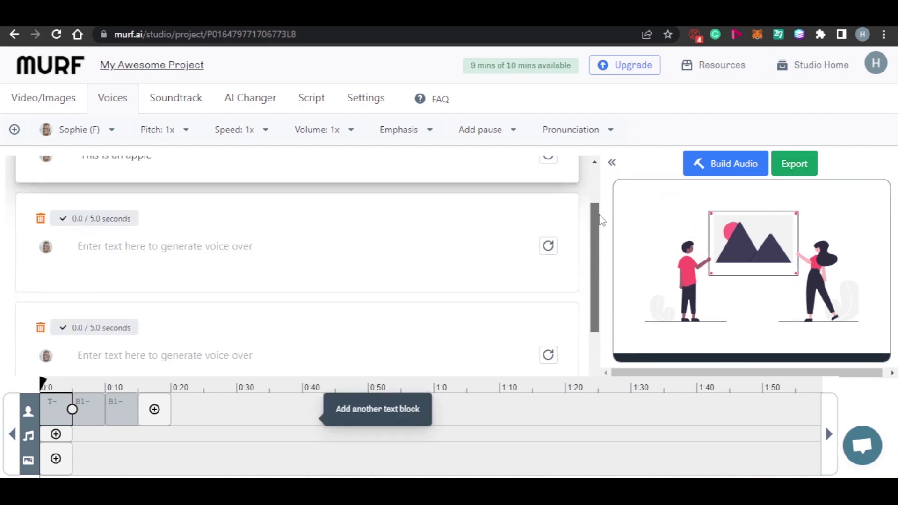
drag(599, 231, 598, 176)
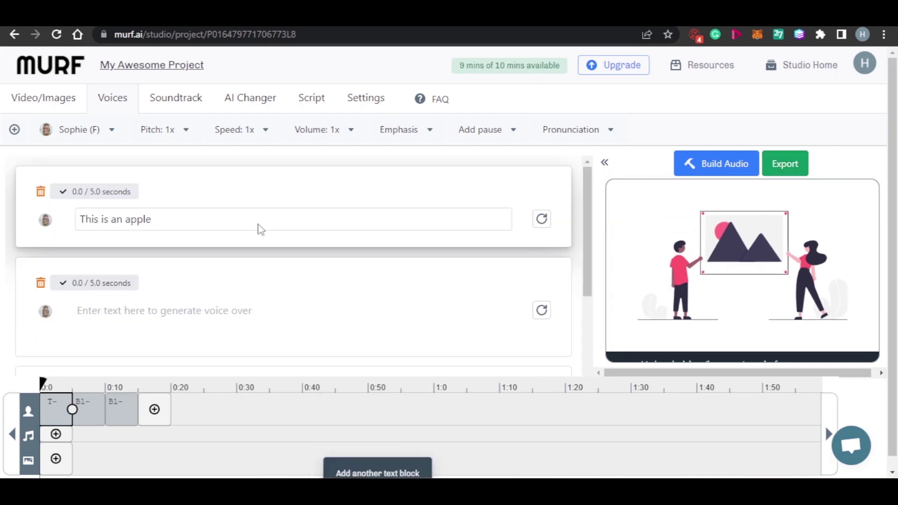
Fill the three text blocks with a conversation about the marketing strategy meeting, the CEO attending and the new marketing agency contract
click(188, 218)
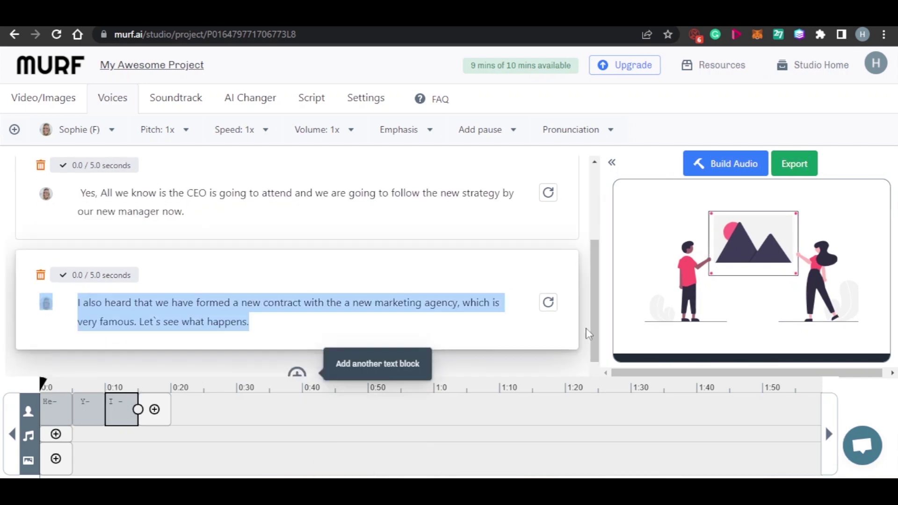
scroll(594, 187, up, 1)
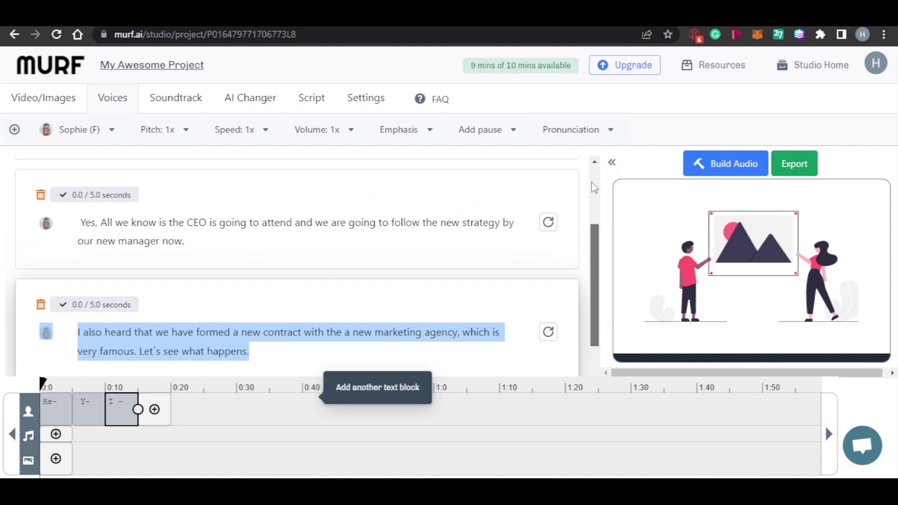
scroll(594, 187, up, 2)
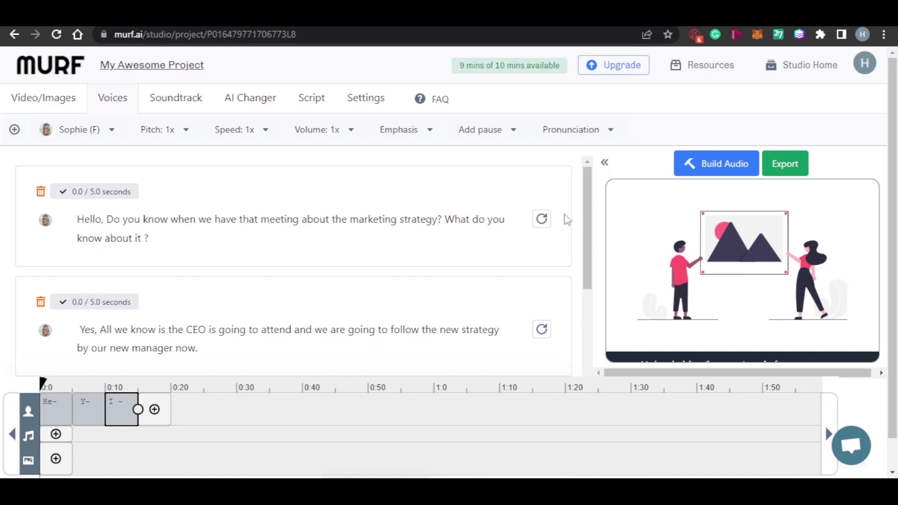
scroll(587, 215, down, 2)
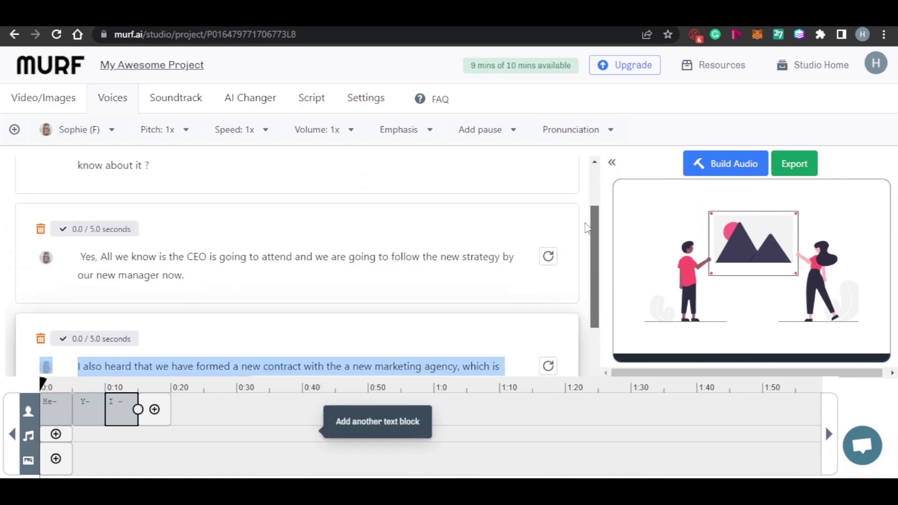
scroll(588, 225, up, 2)
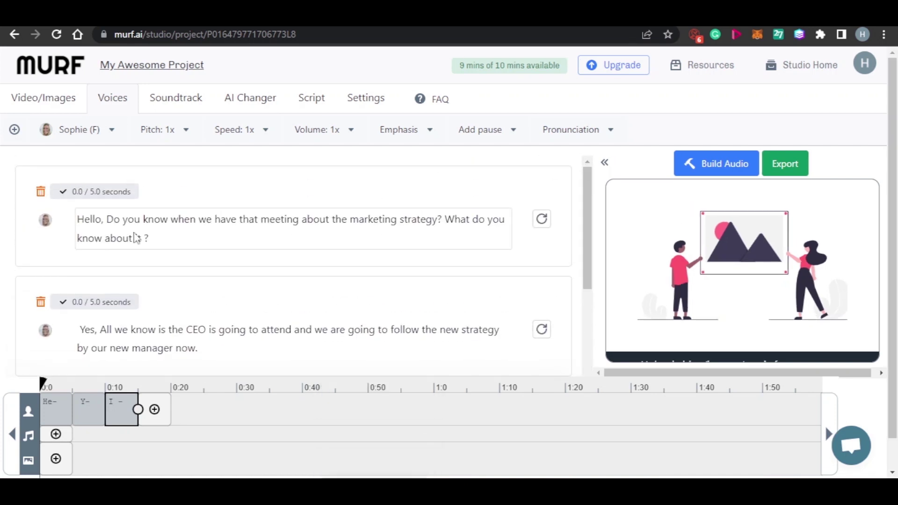
Open the voice selection for the first text block and look through the available English voices
click(159, 240)
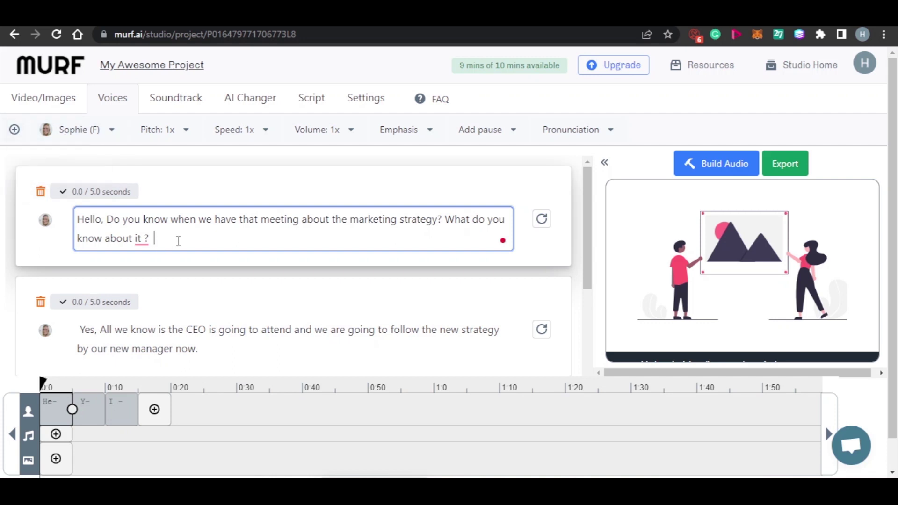
click(93, 139)
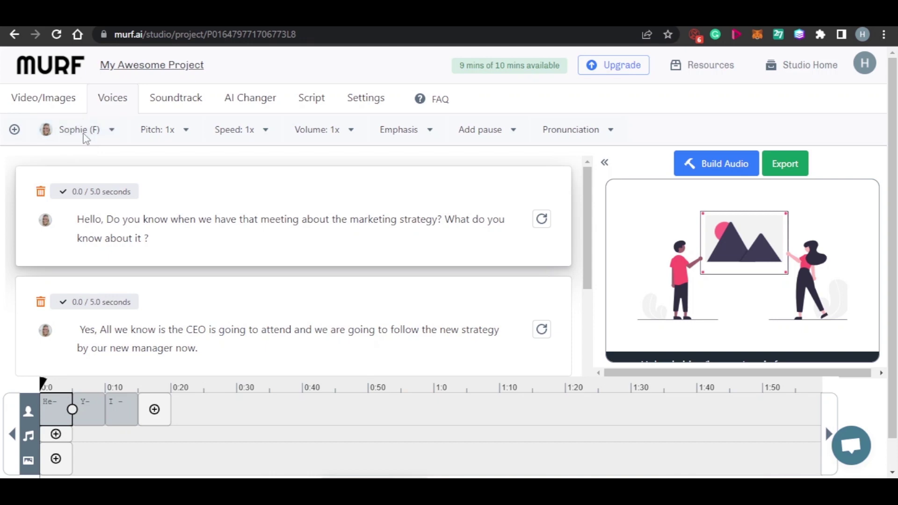
click(83, 134)
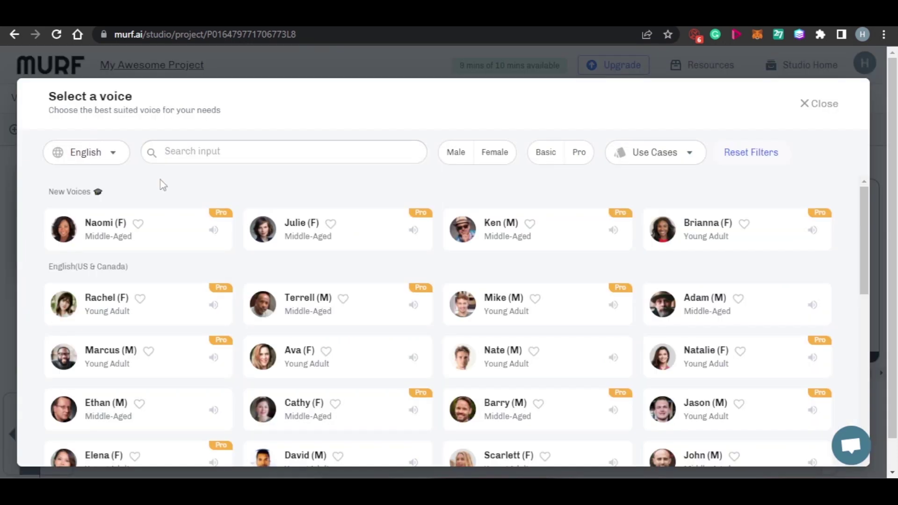
scroll(867, 262, down, 3)
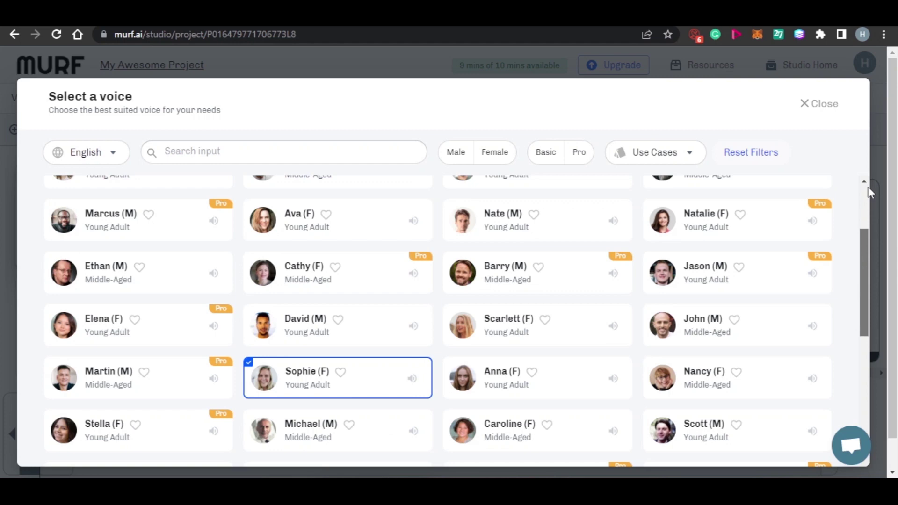
scroll(869, 192, up, 3)
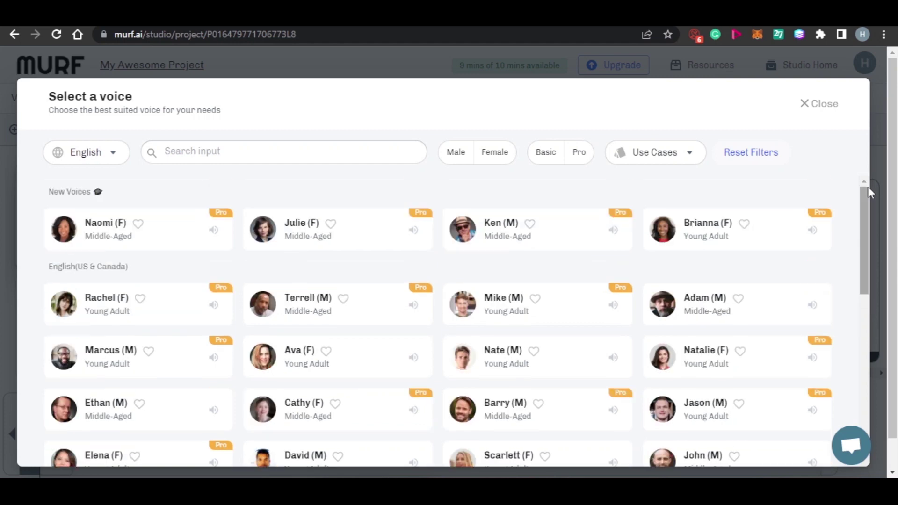
Look through the voice language options and keep the voice list filtered to English
click(105, 158)
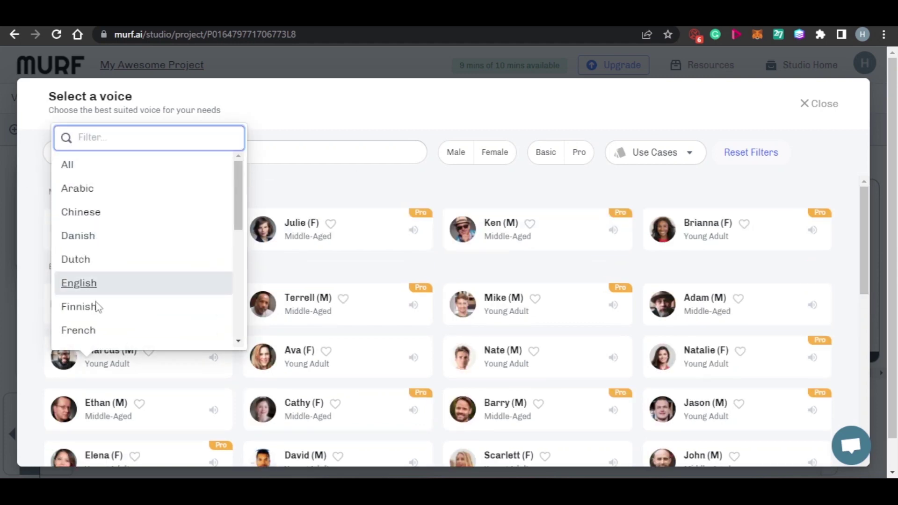
drag(239, 223, 240, 194)
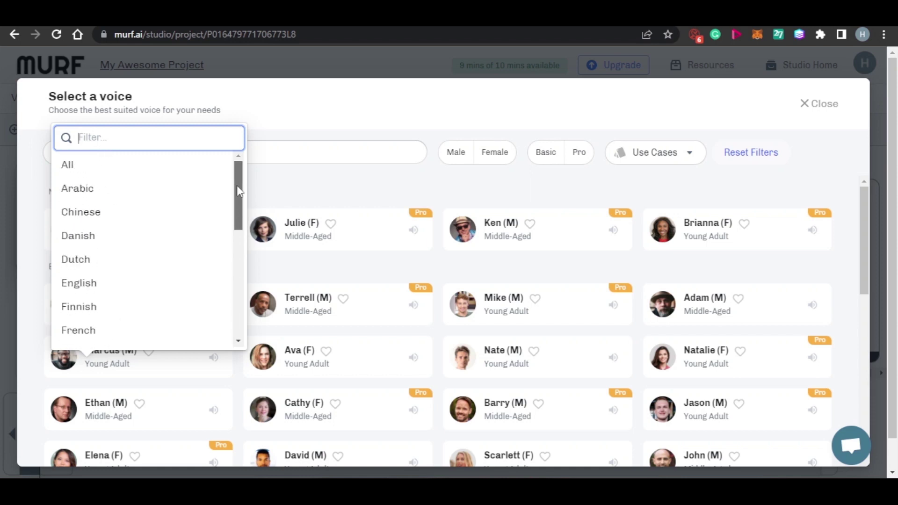
click(70, 288)
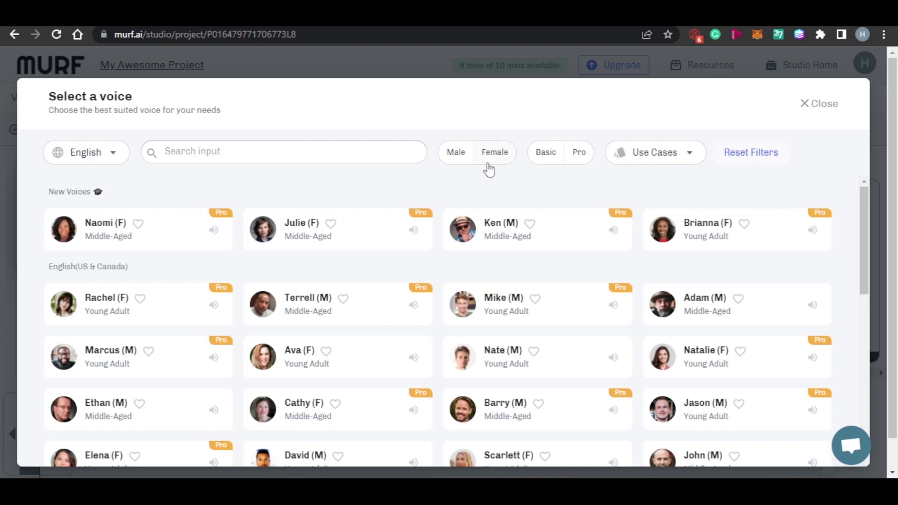
Try the Male, Female, Basic and Pro filters on the English voice list and look through the filtered voices
click(463, 158)
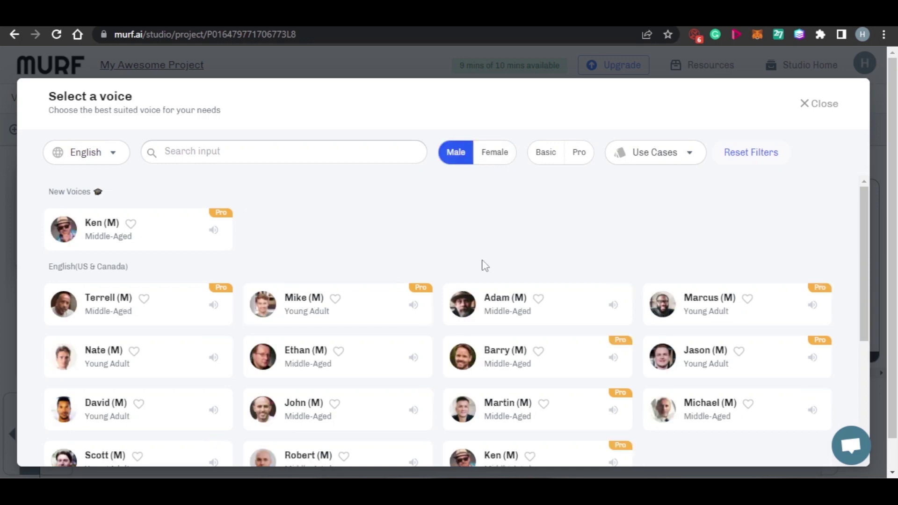
click(496, 156)
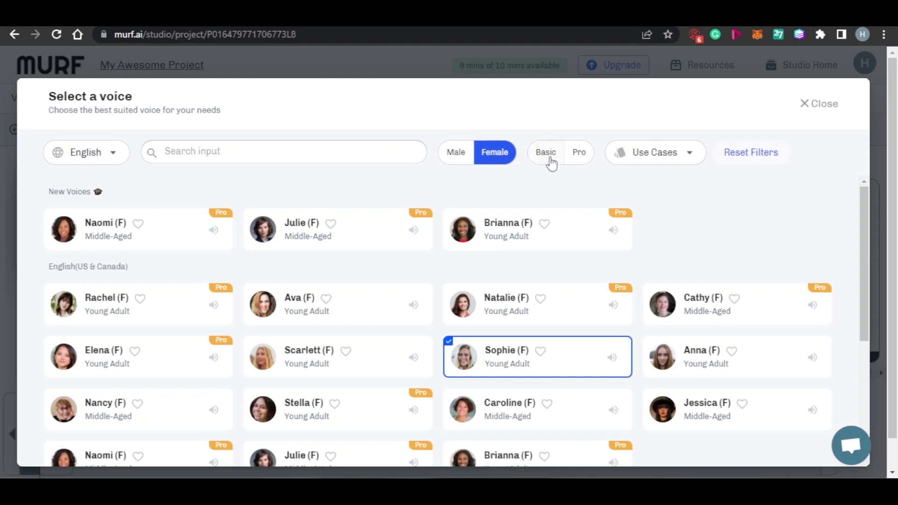
click(287, 419)
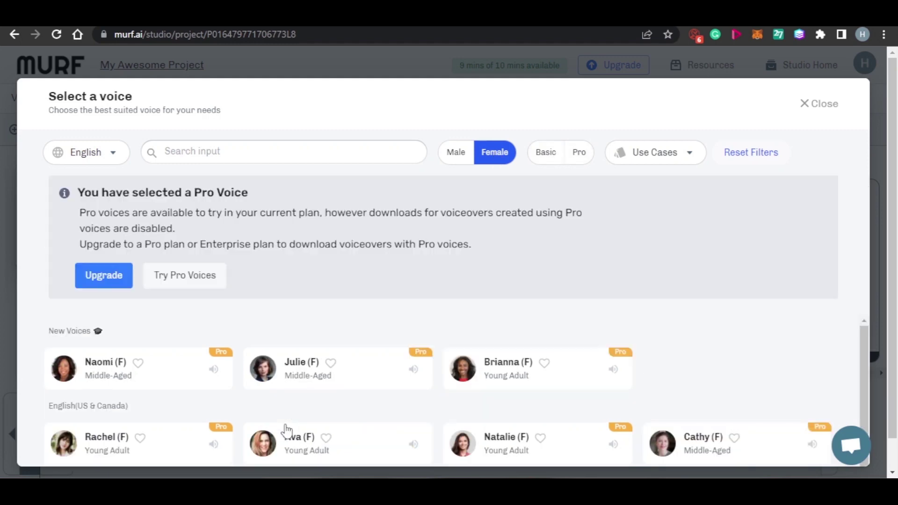
click(542, 162)
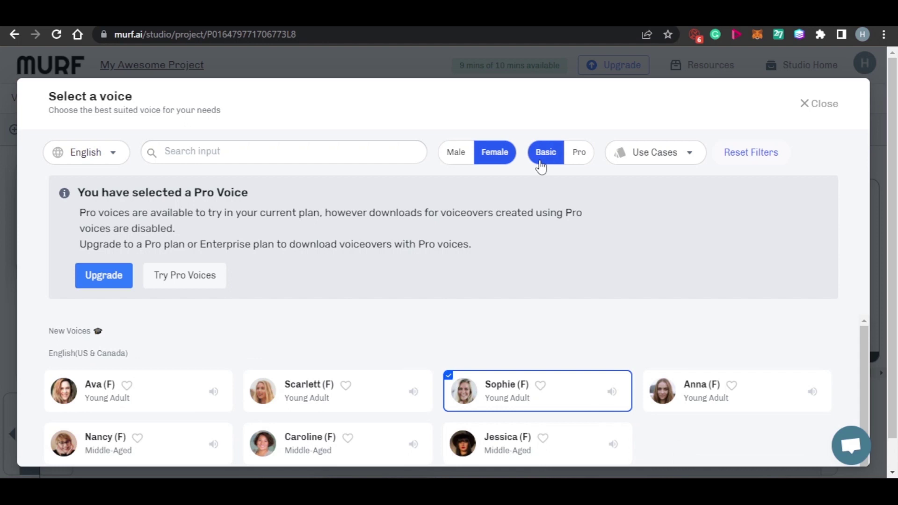
click(578, 153)
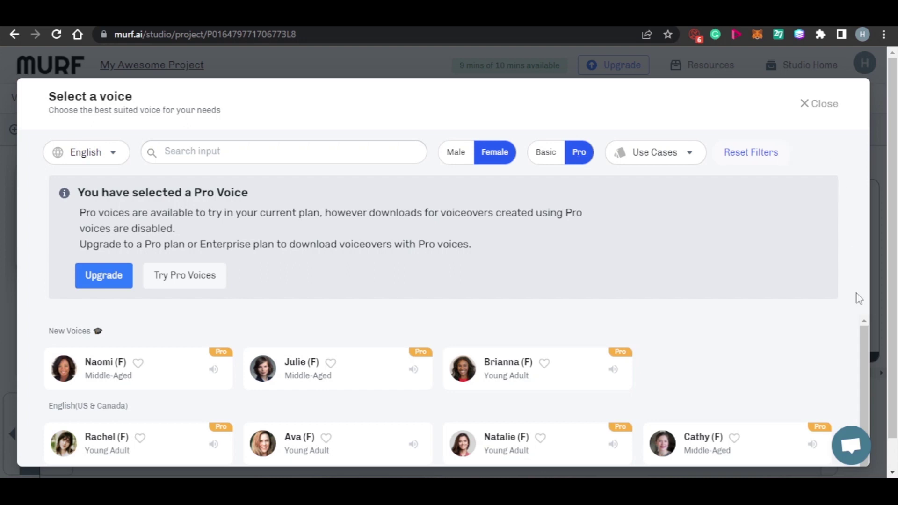
scroll(869, 384, down, 1)
scroll(868, 386, down, 3)
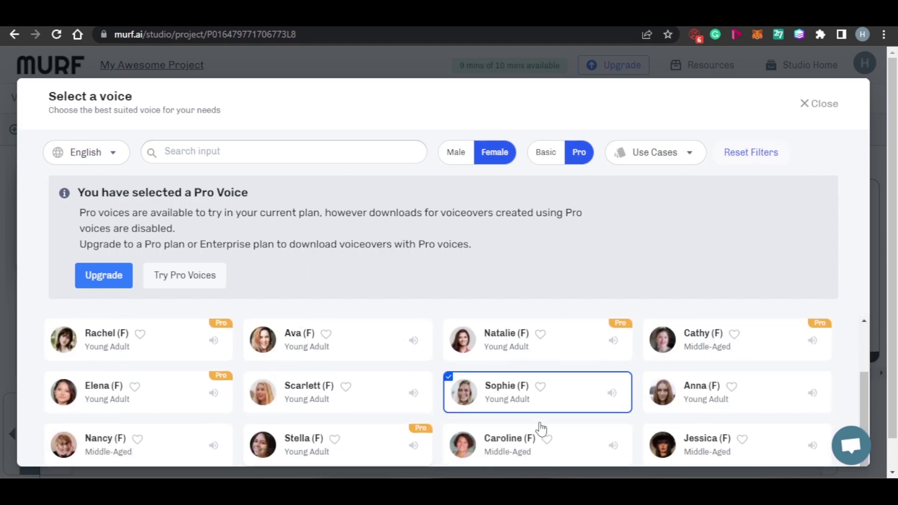
Filter the English voices to Basic without a gender filter and assign the UK voice Harry (M) to the first text block
click(546, 152)
click(495, 152)
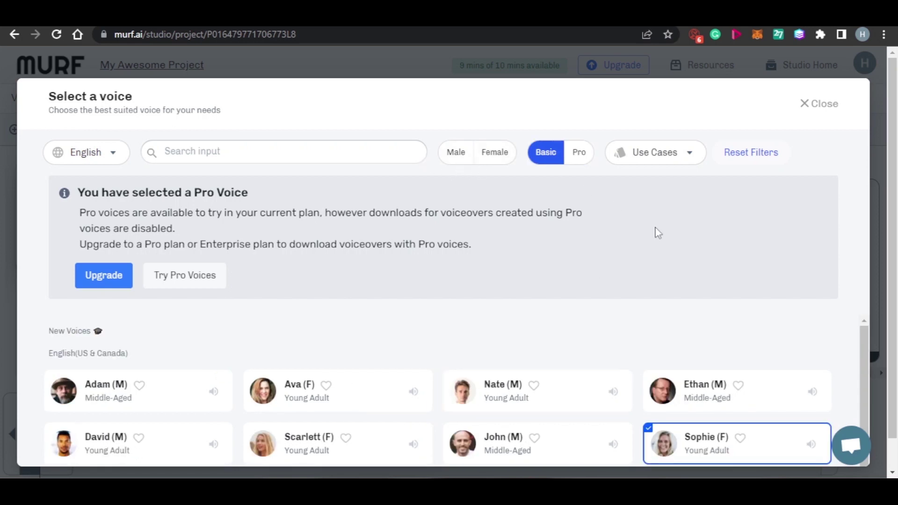
drag(865, 360, 868, 471)
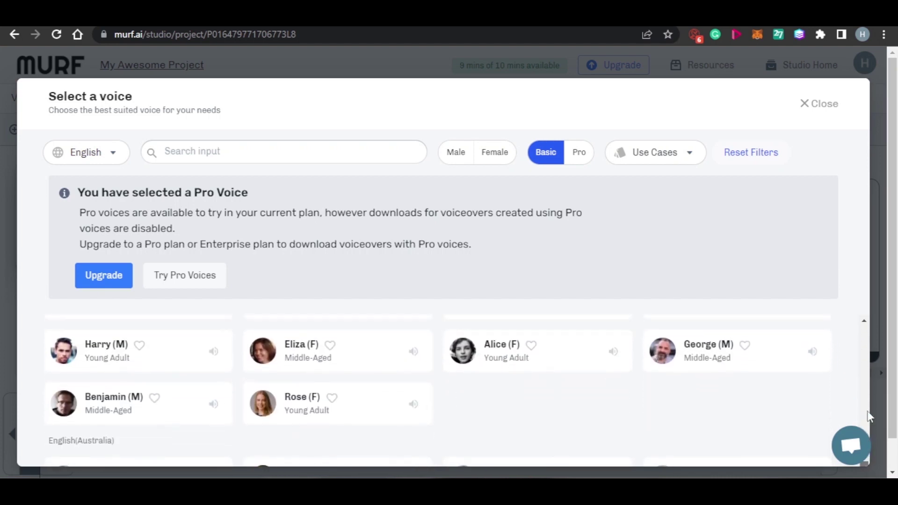
scroll(867, 396, down, 4)
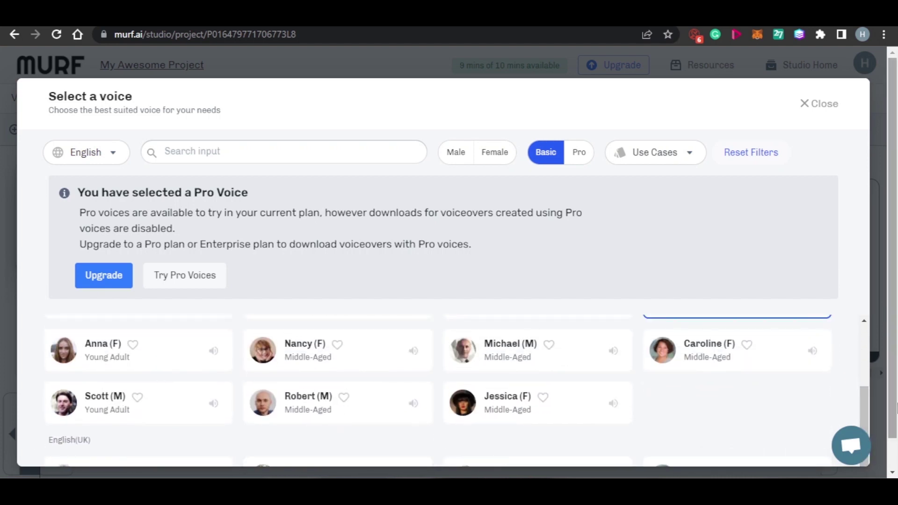
drag(867, 405, 867, 465)
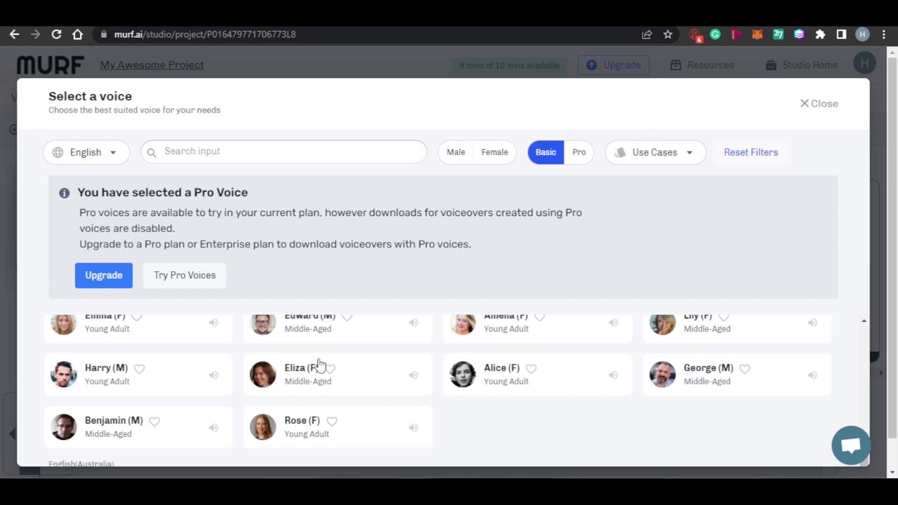
click(115, 384)
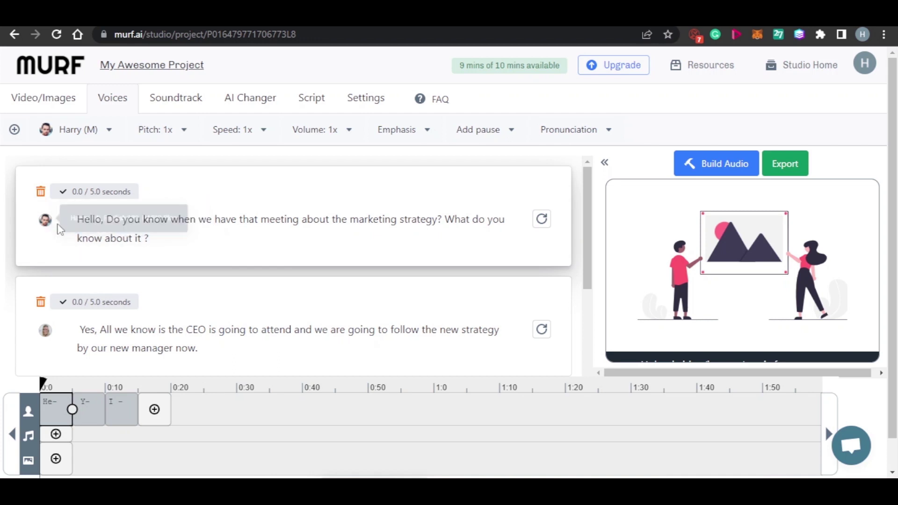
Assign the female voice Caroline (F) to the second text block about the CEO attending
drag(592, 223, 591, 256)
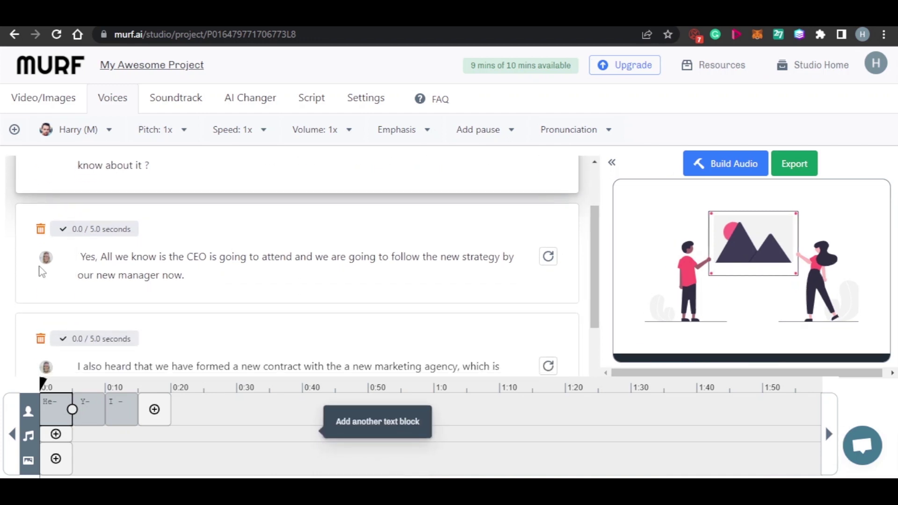
click(194, 276)
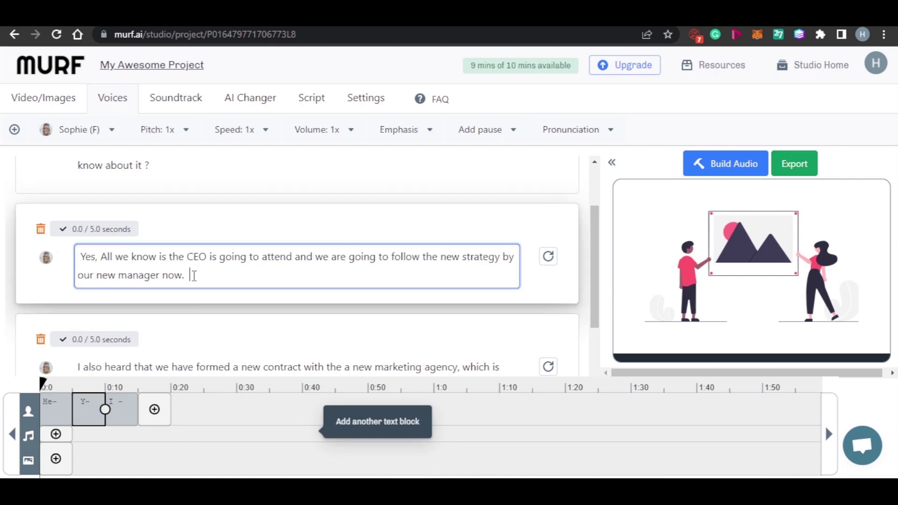
click(89, 131)
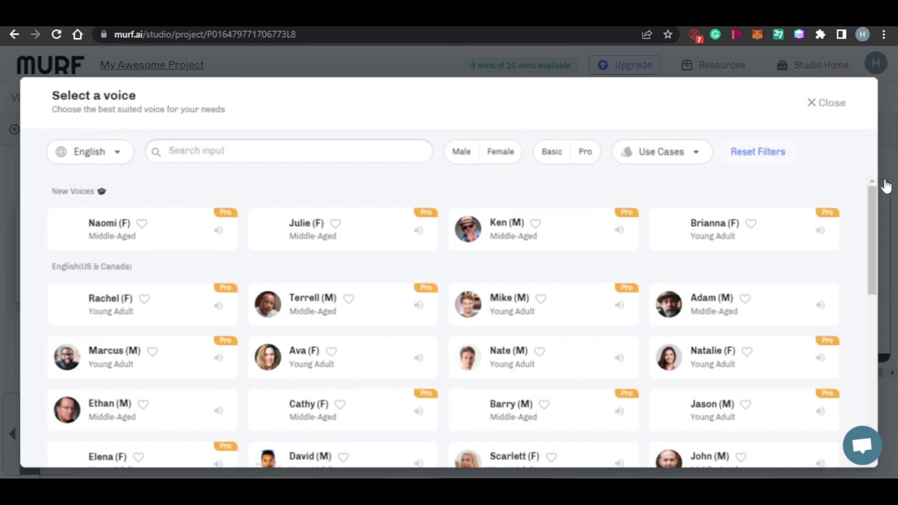
click(501, 151)
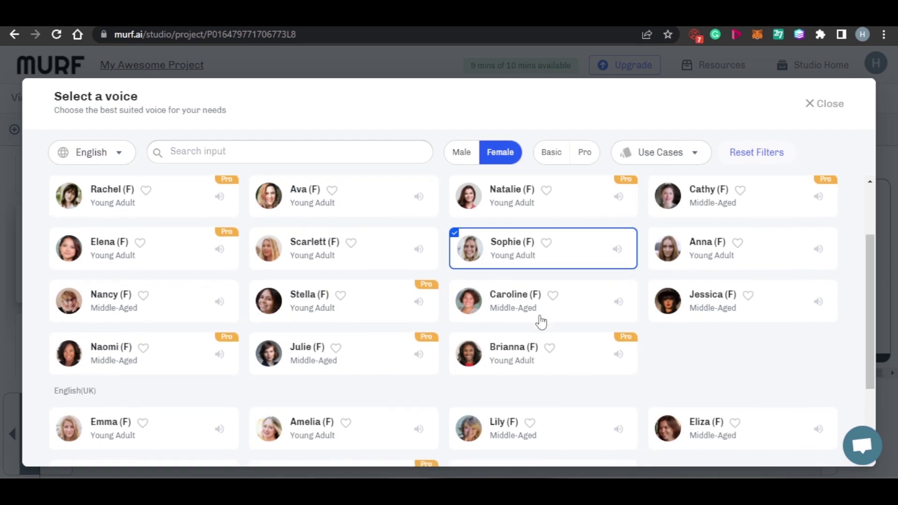
click(537, 320)
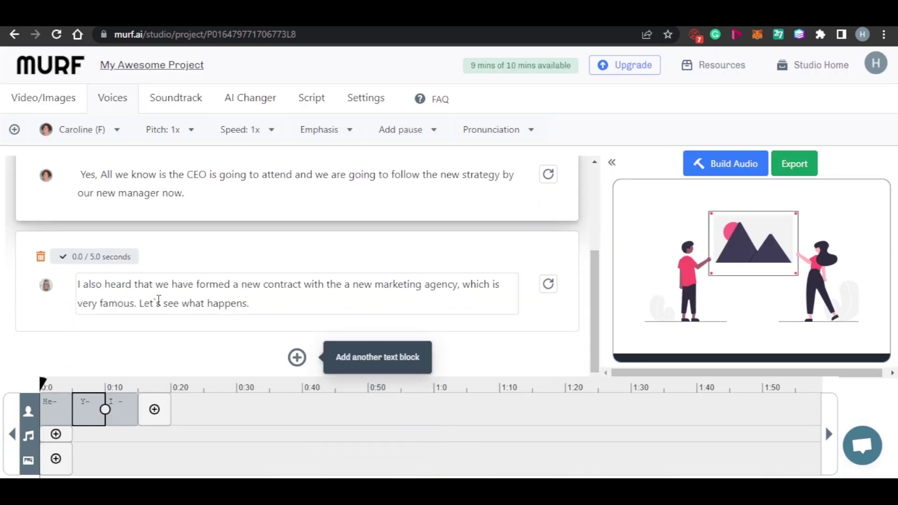
Filter the voices for the third text block to Male and listen to Adam's sample with the system volume raised
click(261, 307)
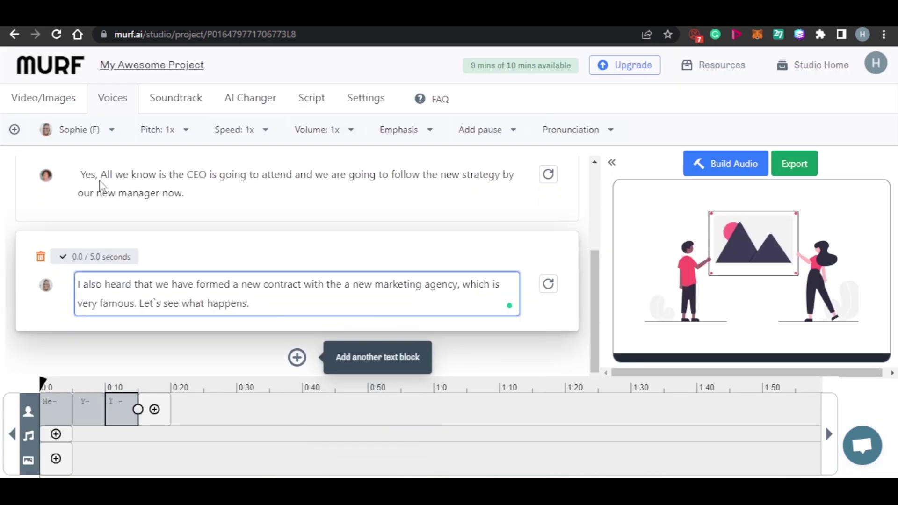
click(80, 138)
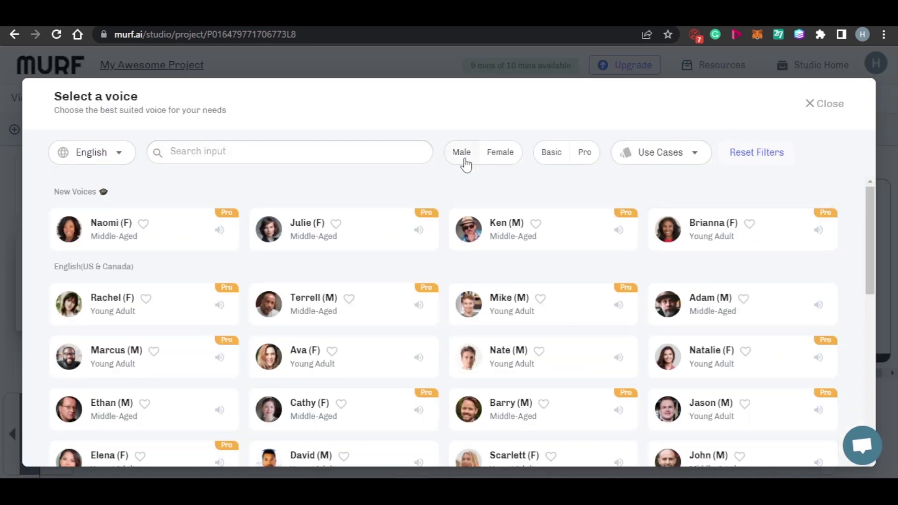
click(465, 164)
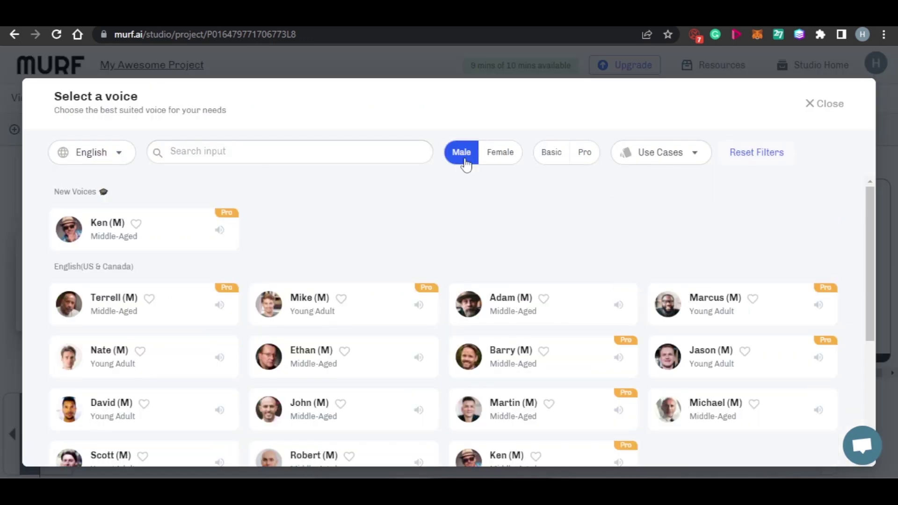
scroll(516, 220, down, 2)
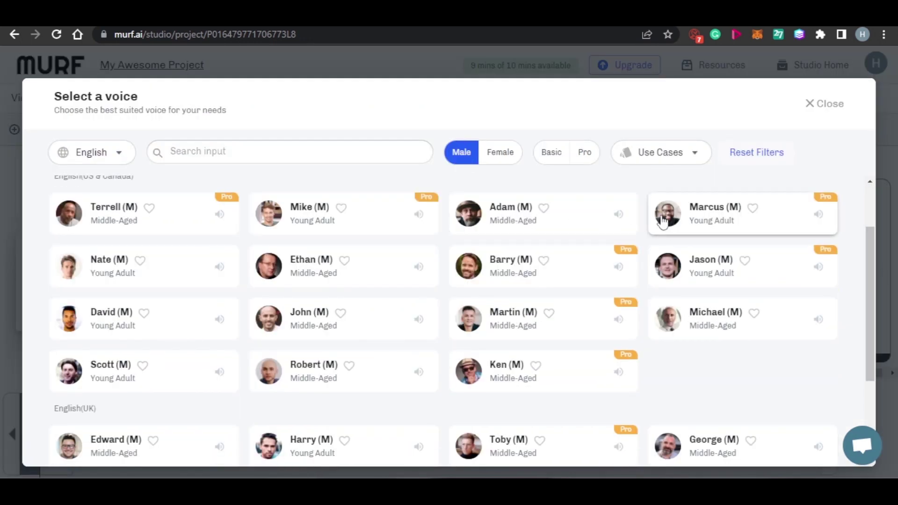
click(620, 216)
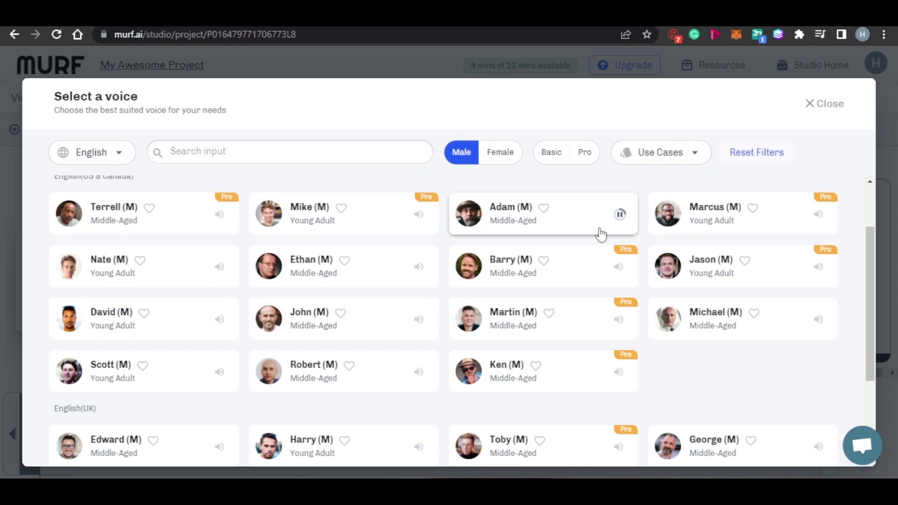
key(XF86AudioRaiseVolume)
key(XF86AudioRaiseVolume)
key(XF86AudioRaiseVolume)
key(XF86AudioRaiseVolume)
key(XF86AudioRaiseVolume)
key(XF86AudioRaiseVolume)
key(XF86AudioRaiseVolume)
key(XF86AudioRaiseVolume)
key(XF86AudioRaiseVolume)
key(XF86AudioRaiseVolume)
key(XF86AudioRaiseVolume)
key(XF86AudioRaiseVolume)
Listen to David's voice sample and assign David (M) to the third text block
click(220, 319)
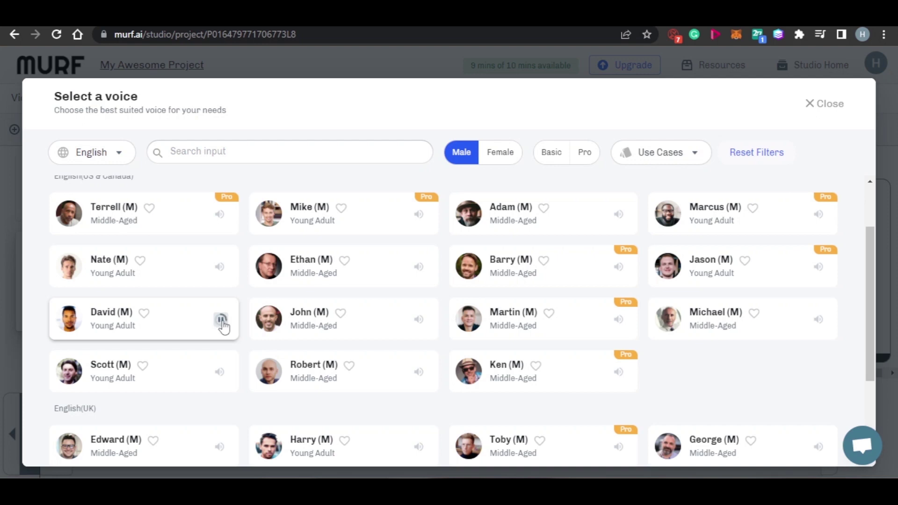
click(222, 320)
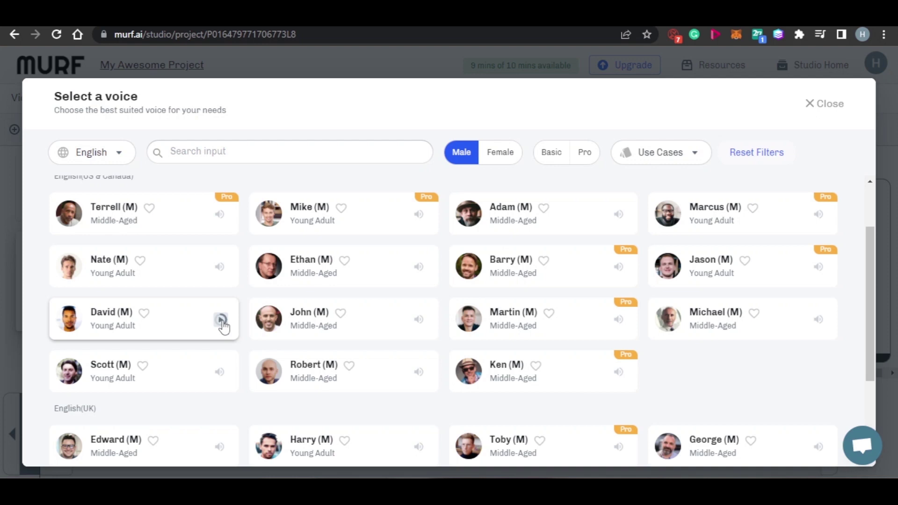
click(153, 328)
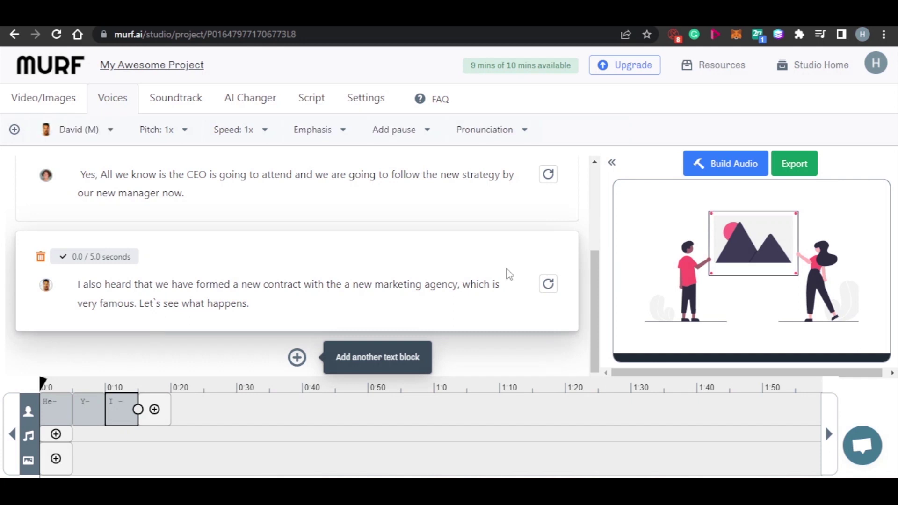
Review the voices assigned to the conversation and generate the speech audio for the three text blocks
drag(596, 306, 593, 206)
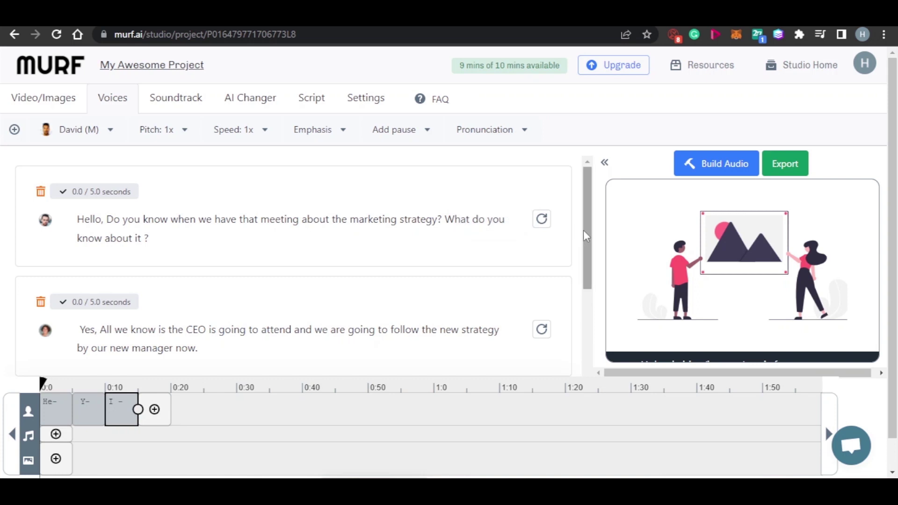
drag(584, 231, 598, 209)
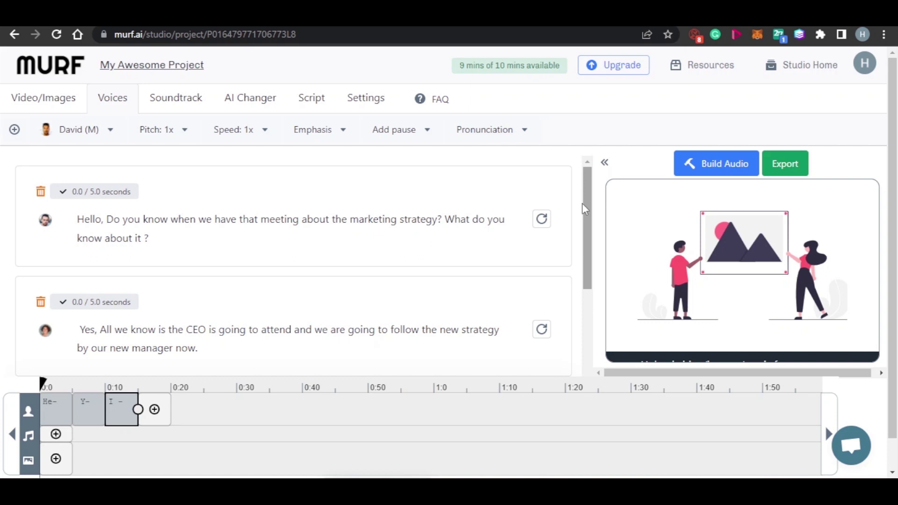
mouse_move(84, 195)
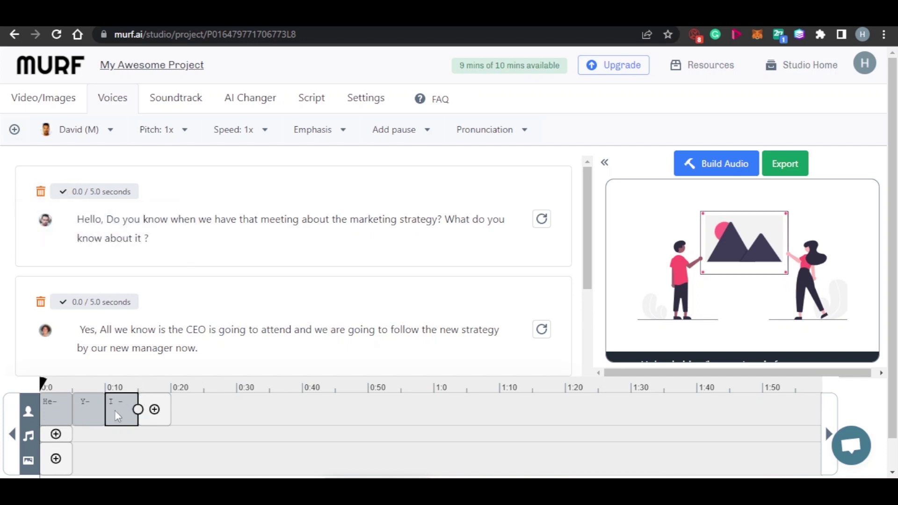
click(541, 220)
drag(585, 219, 588, 256)
click(548, 281)
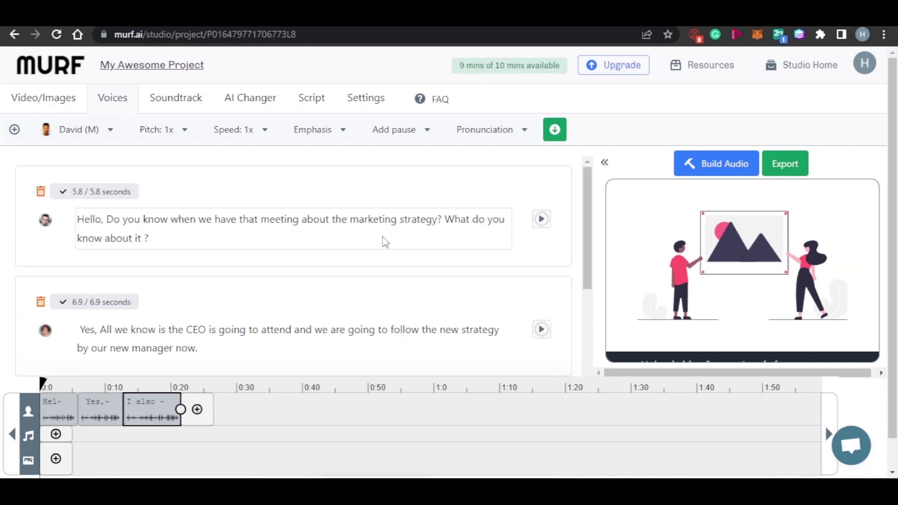
Play part of the first text block's generated audio, stop it, and look over the other blocks
click(542, 223)
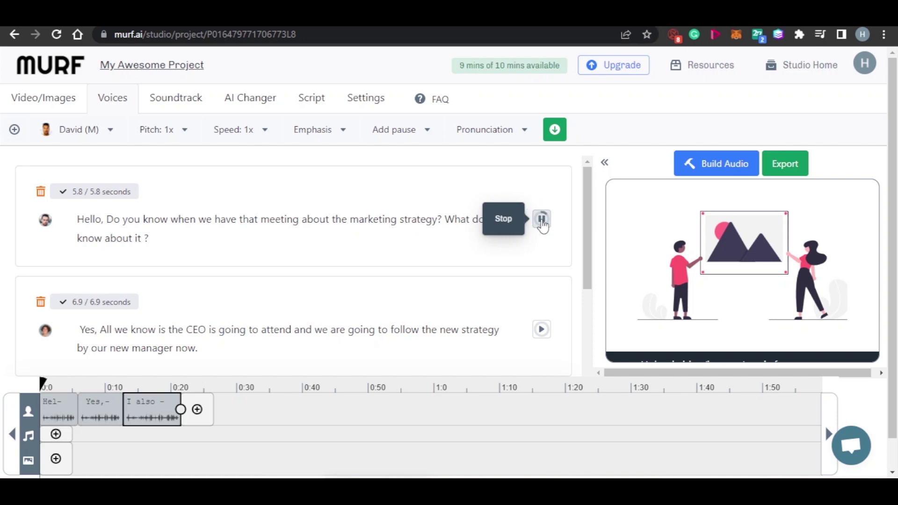
click(542, 222)
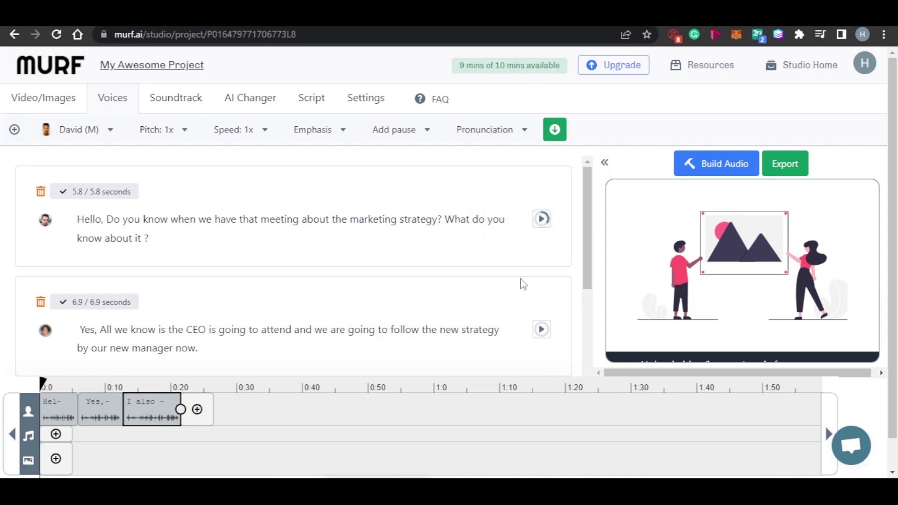
drag(593, 239, 592, 306)
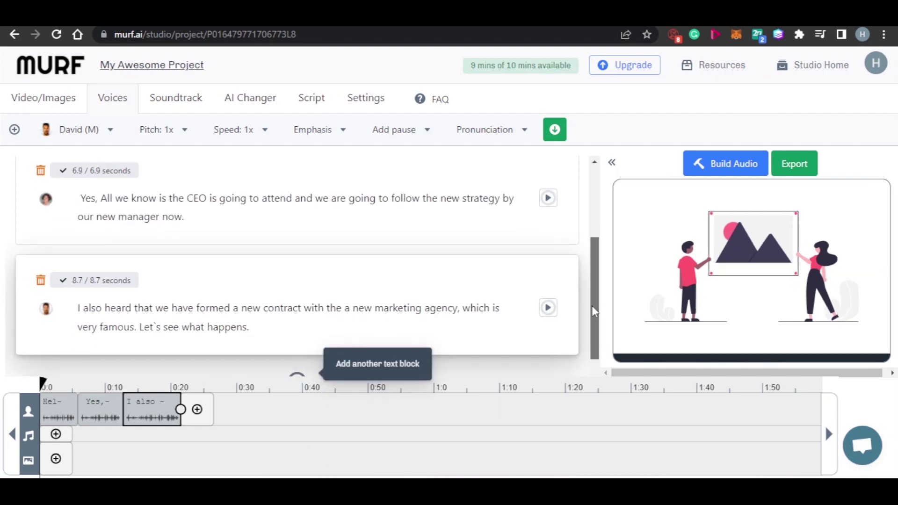
drag(593, 327, 590, 202)
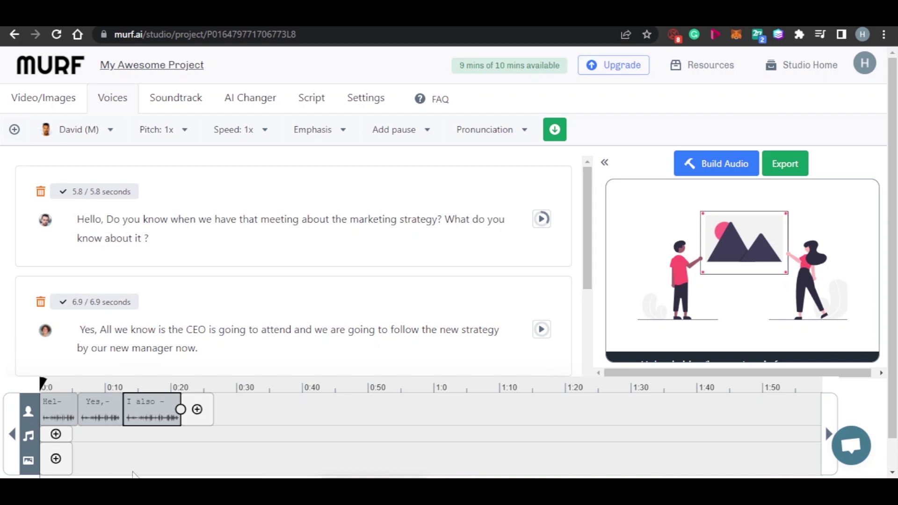
Slightly shorten the voice blocks on the timeline and build the project's audio
click(69, 414)
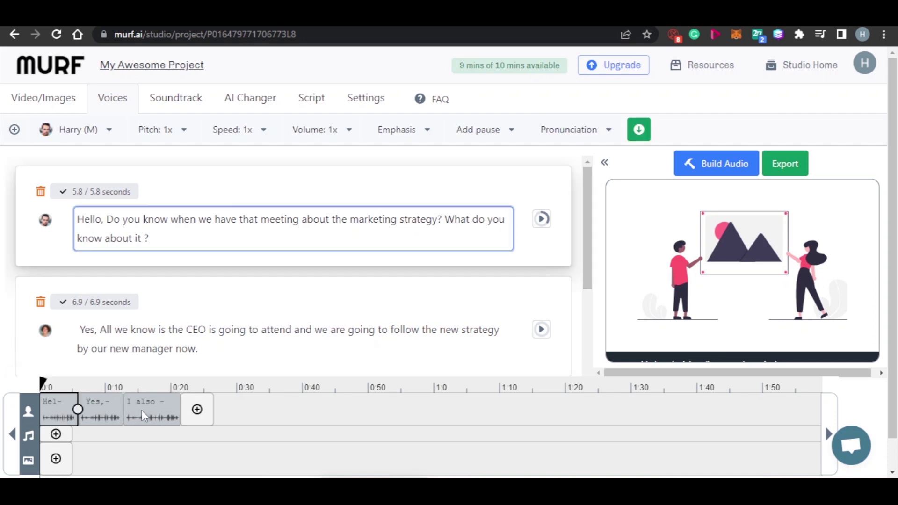
click(72, 416)
drag(69, 415, 71, 416)
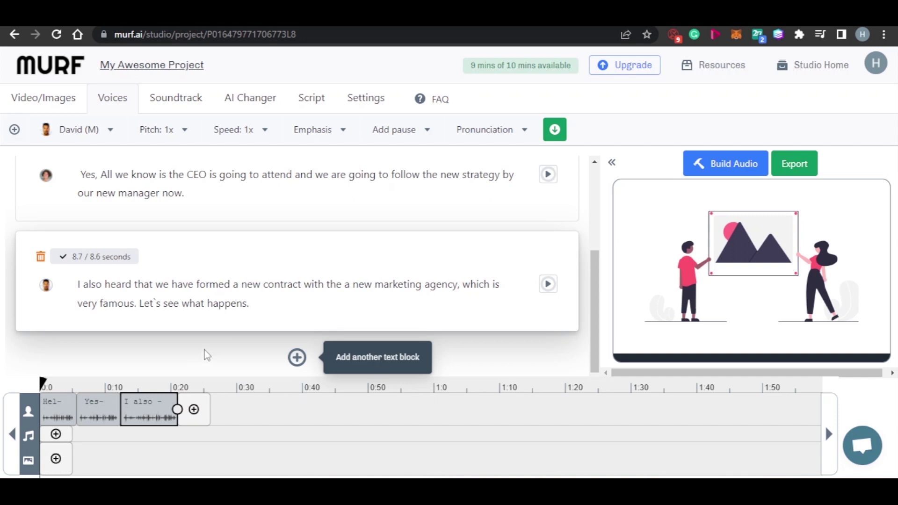
click(718, 171)
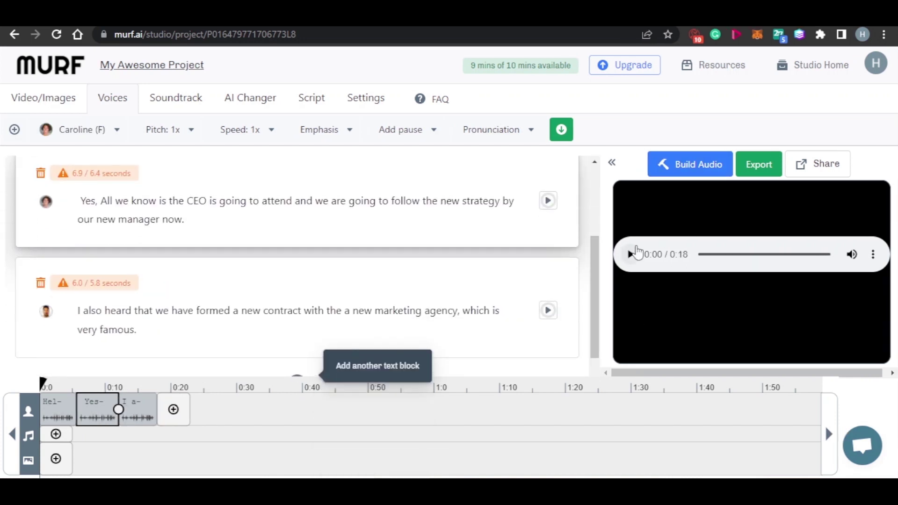
Play the built project audio to the end and look over the conversation's text blocks
scroll(592, 290, up, 3)
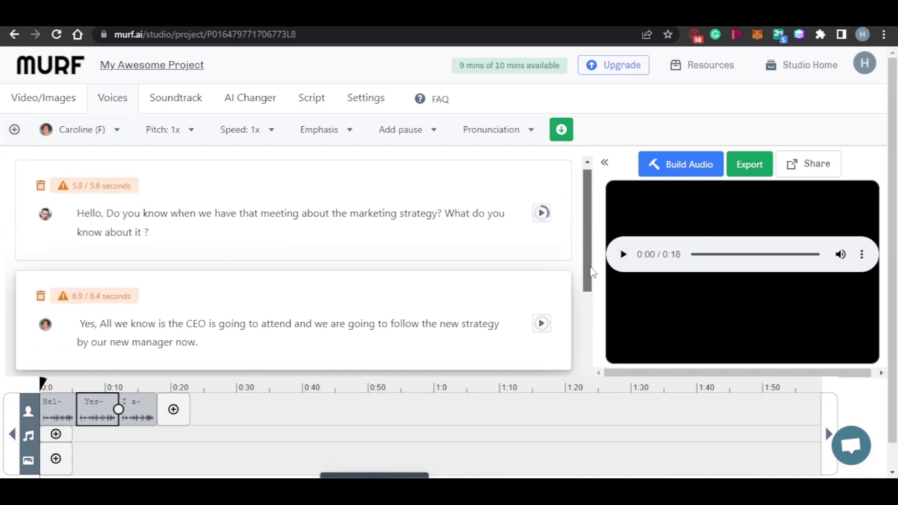
scroll(590, 294, down, 3)
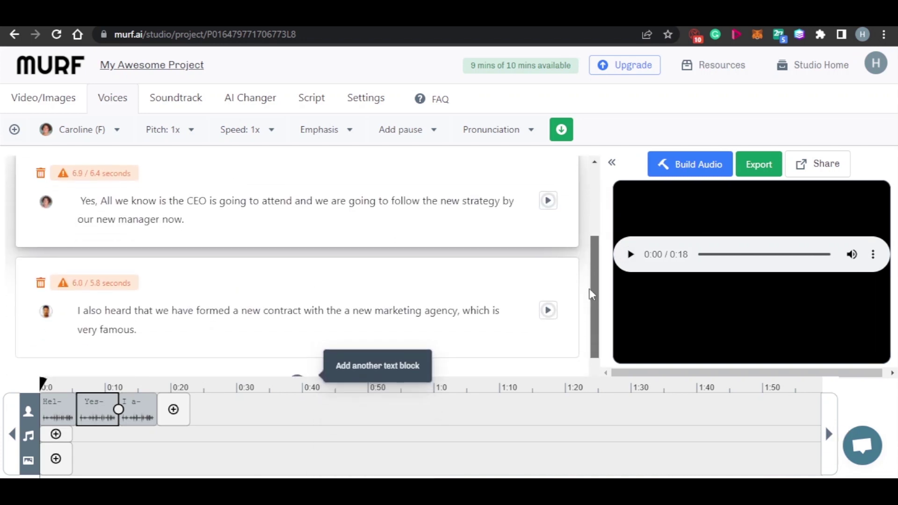
click(632, 255)
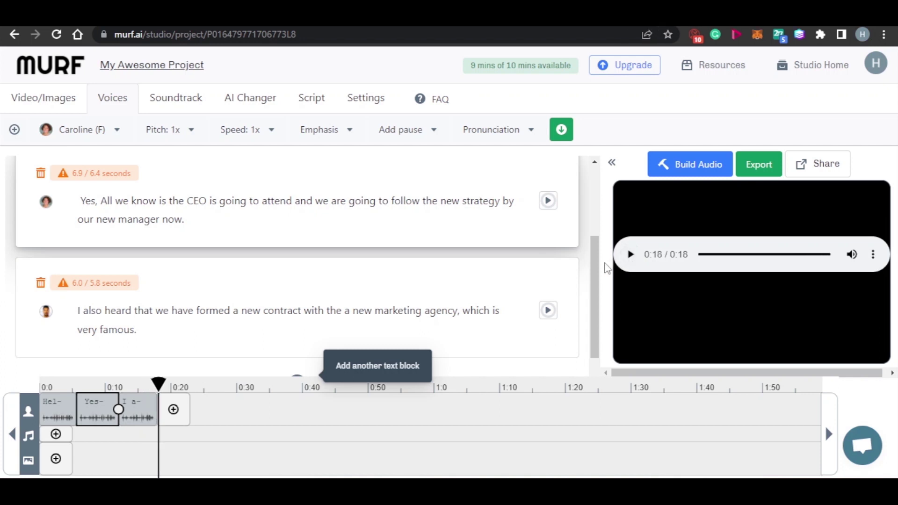
drag(600, 275, 593, 218)
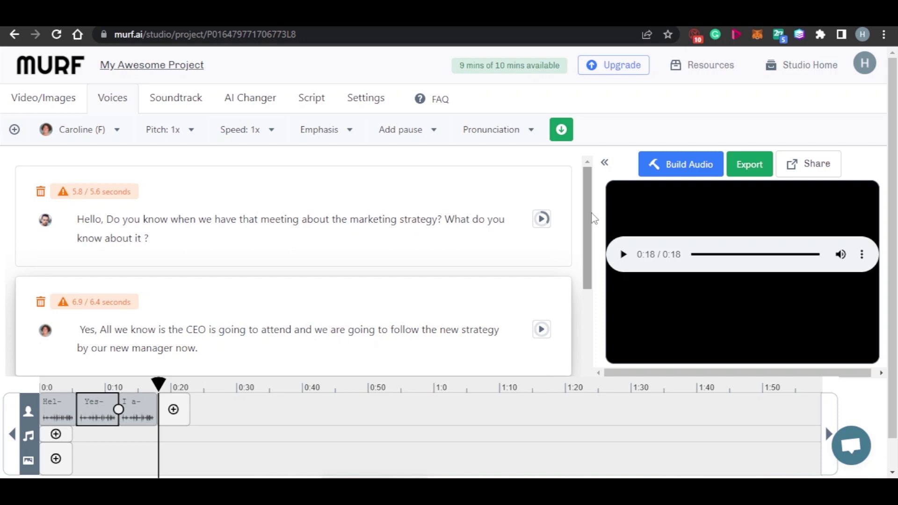
drag(594, 219, 602, 180)
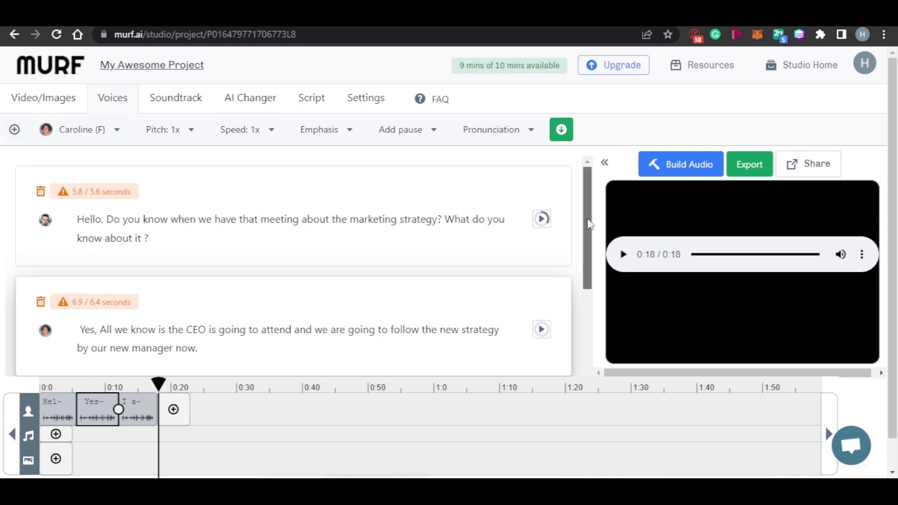
scroll(590, 224, down, 2)
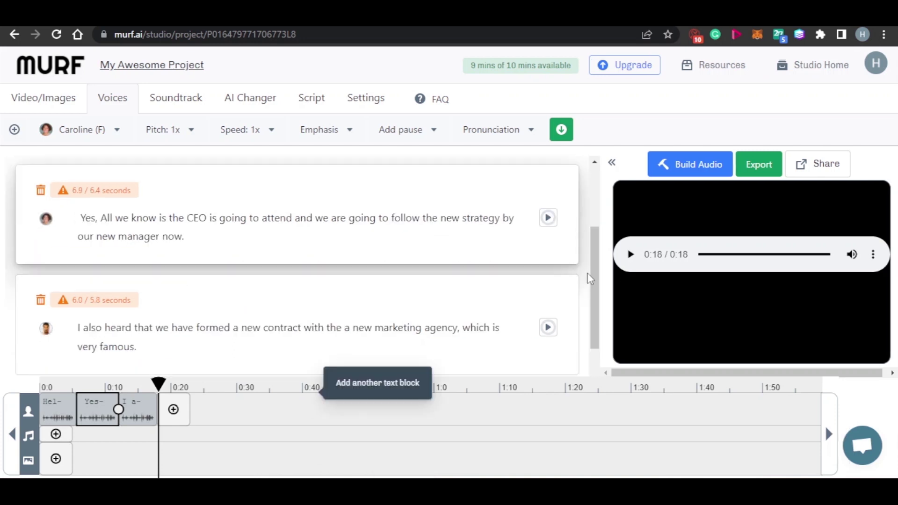
Try to download the project as a voice-only single MP3 file in high quality, and dismiss the upgrade offer
click(757, 168)
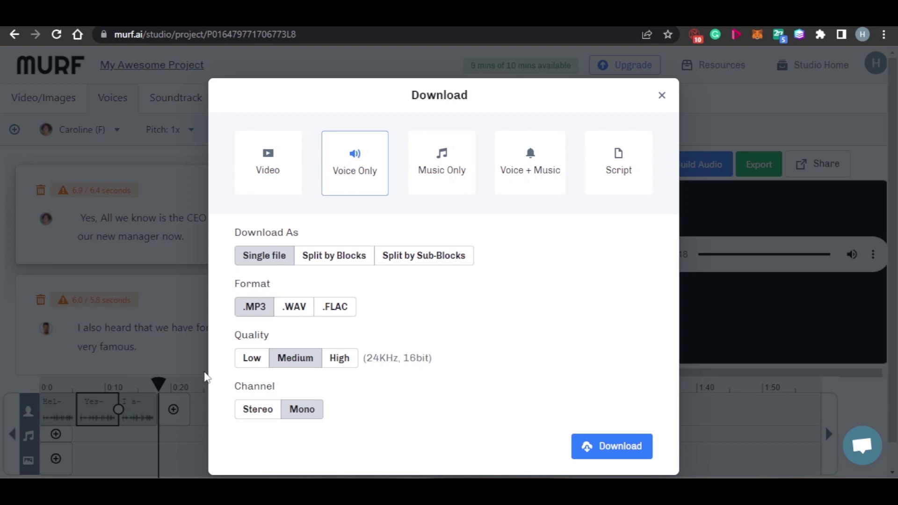
click(352, 361)
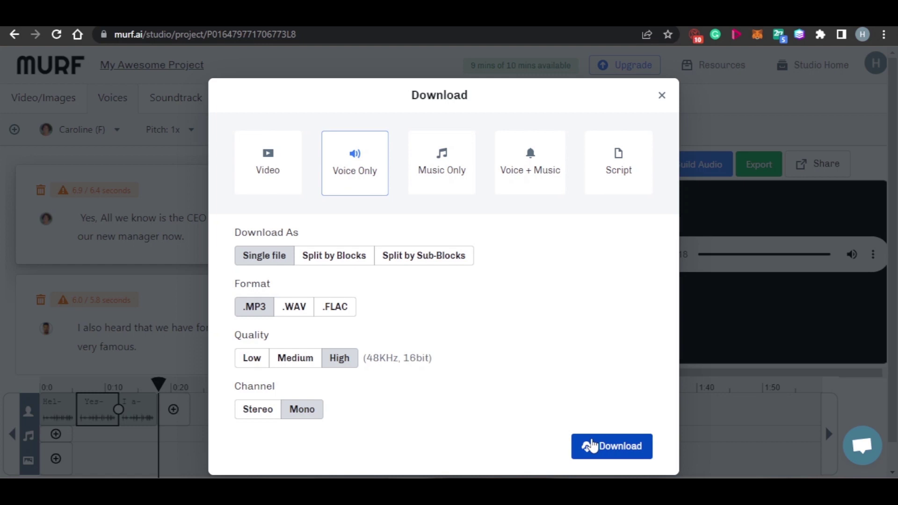
click(622, 448)
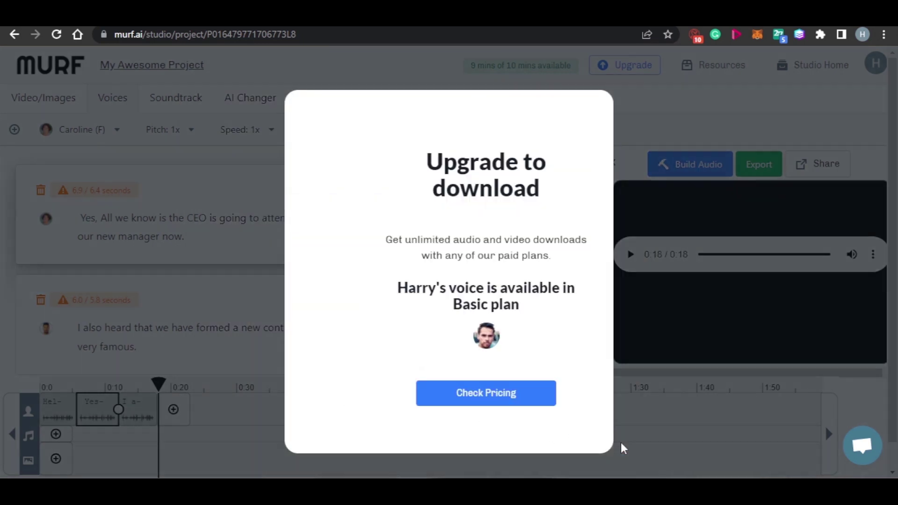
click(261, 167)
drag(594, 273, 598, 320)
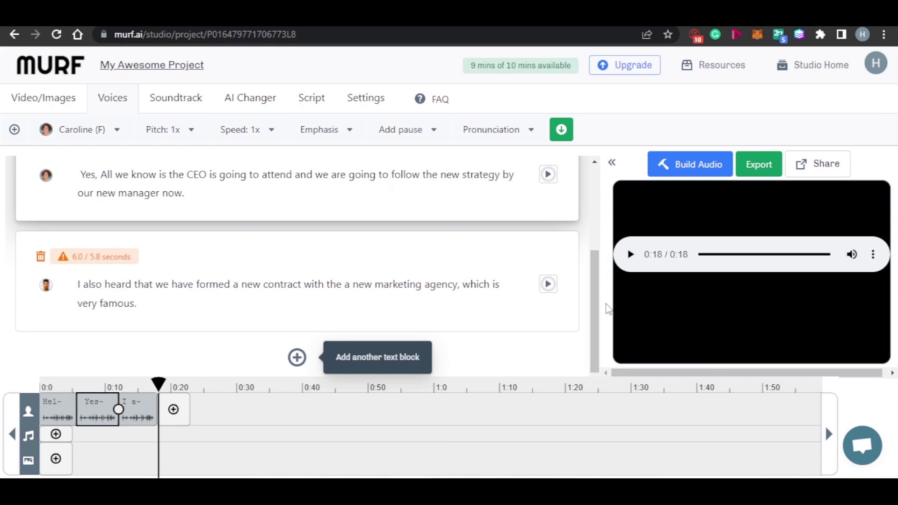
mouse_move(596, 311)
mouse_down()
mouse_move(598, 208)
mouse_move(591, 321)
mouse_up()
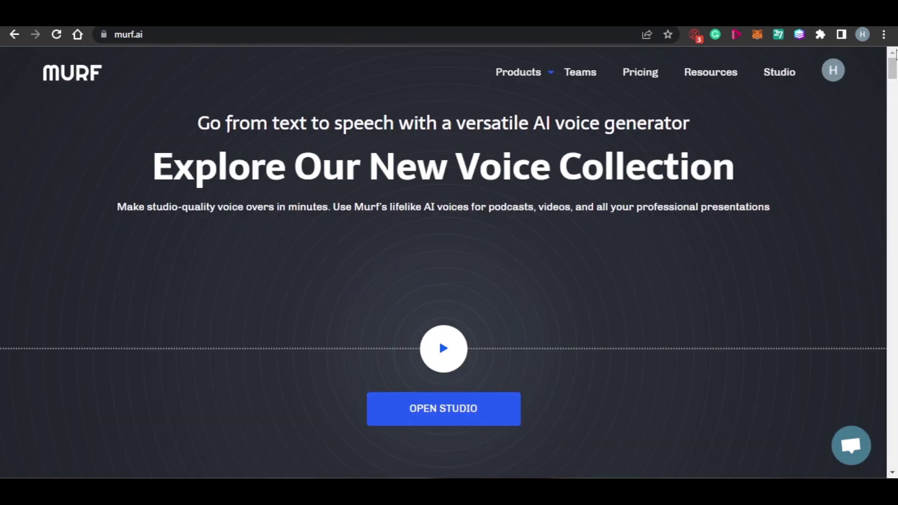
Look through the murf.ai homepage, from the voice use-case gallery to the feature descriptions
scroll(895, 86, down, 5)
drag(894, 86, 894, 107)
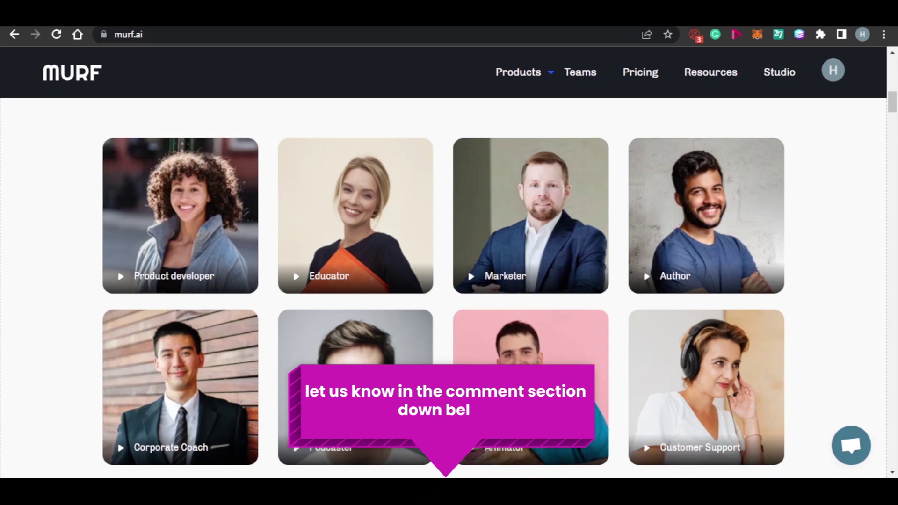
drag(893, 102, 894, 211)
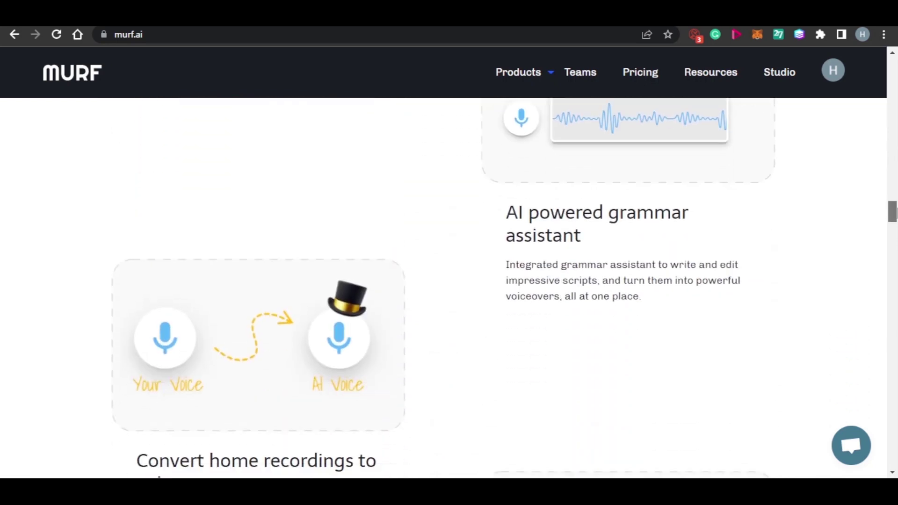